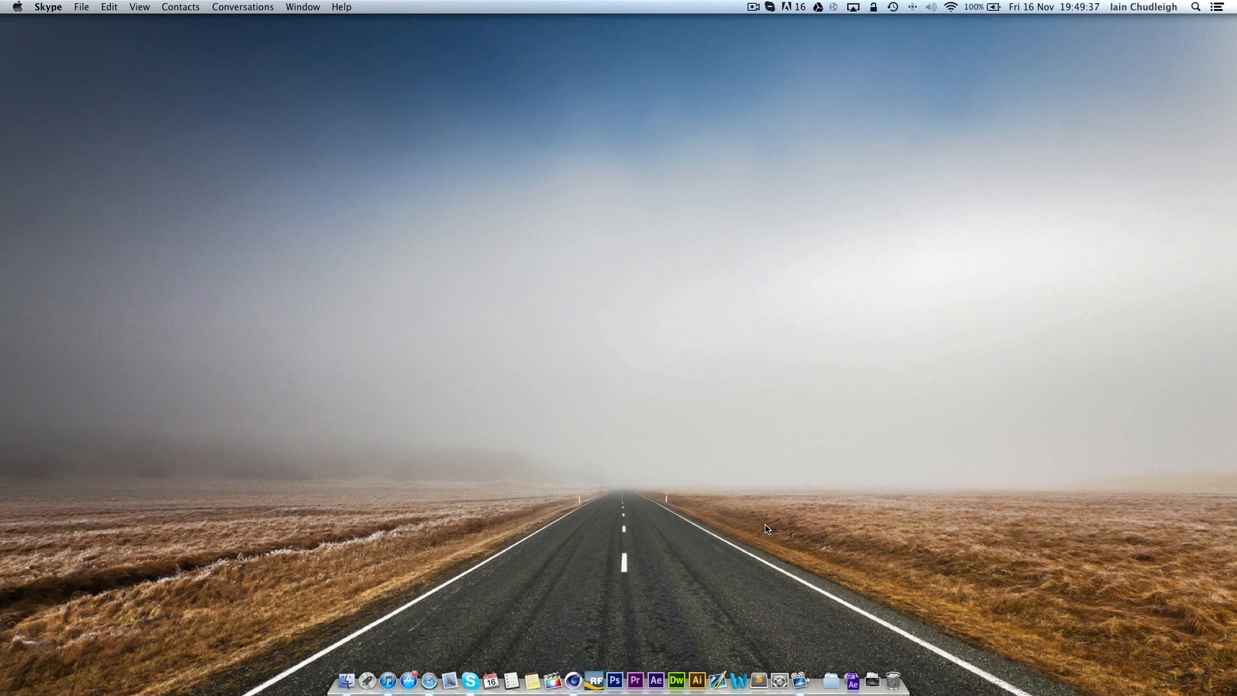
- Switch to CINEMA 4D and create a cogwheel spline with 5 teeth and a 204 cm middle radius
left_click(571, 676)
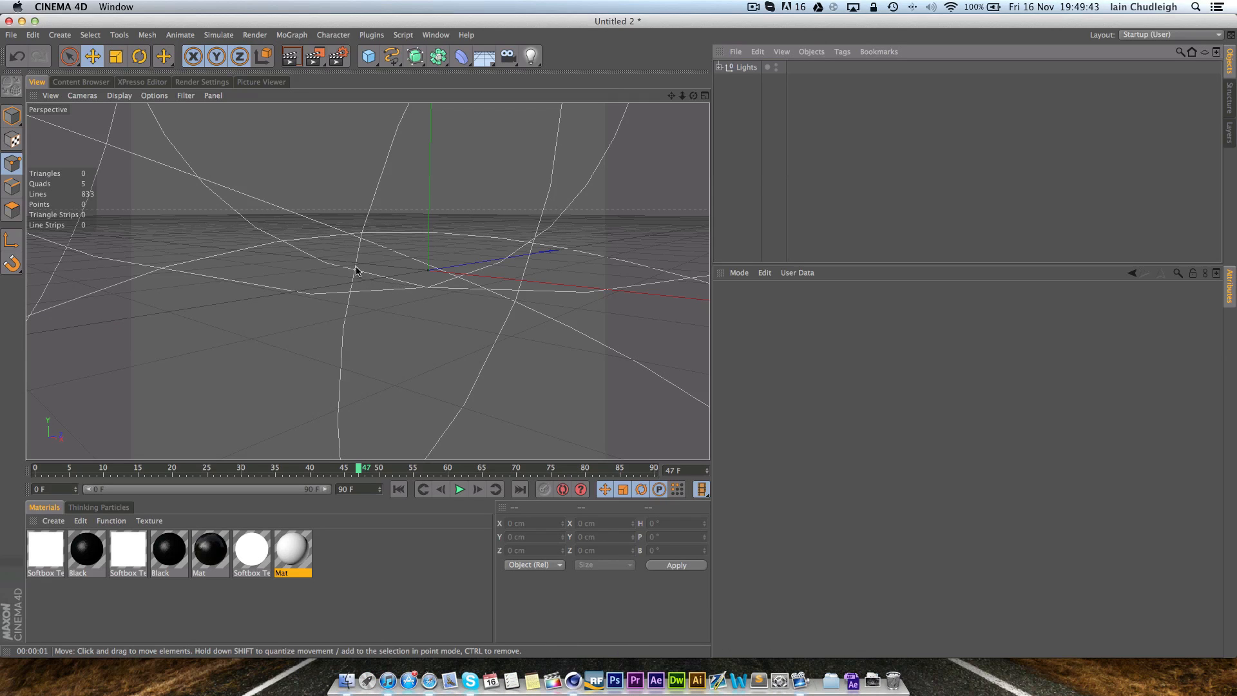
left_click(391, 56)
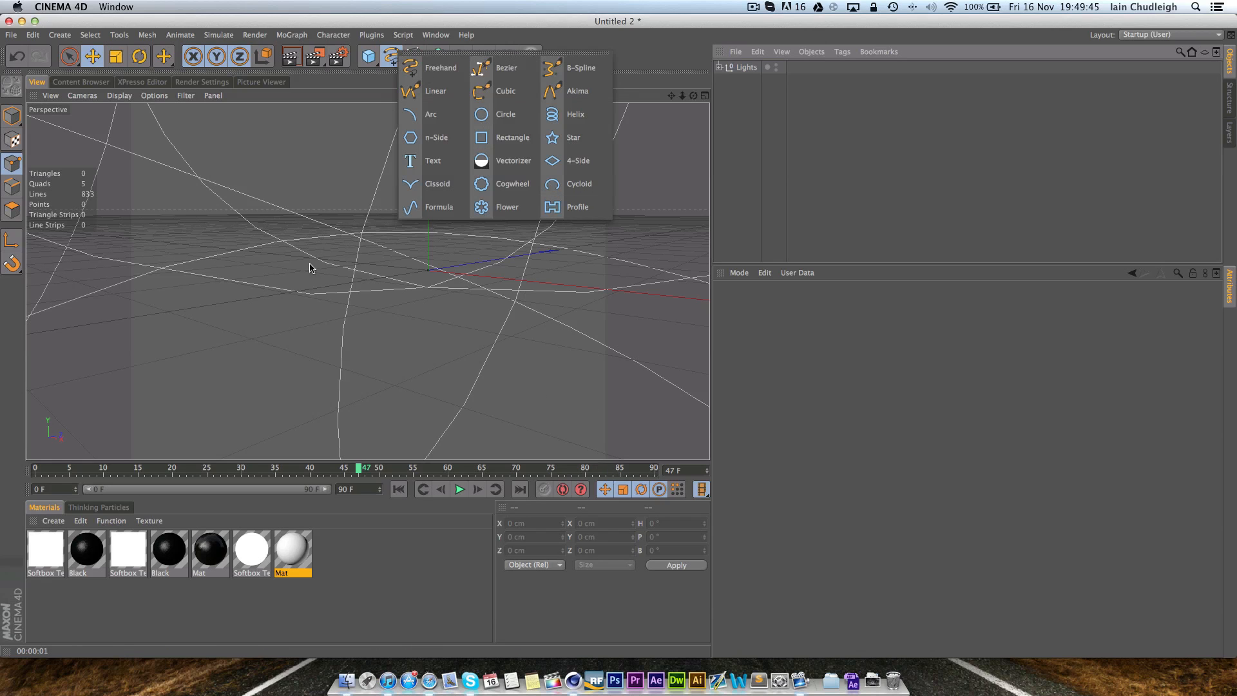
left_click(496, 184)
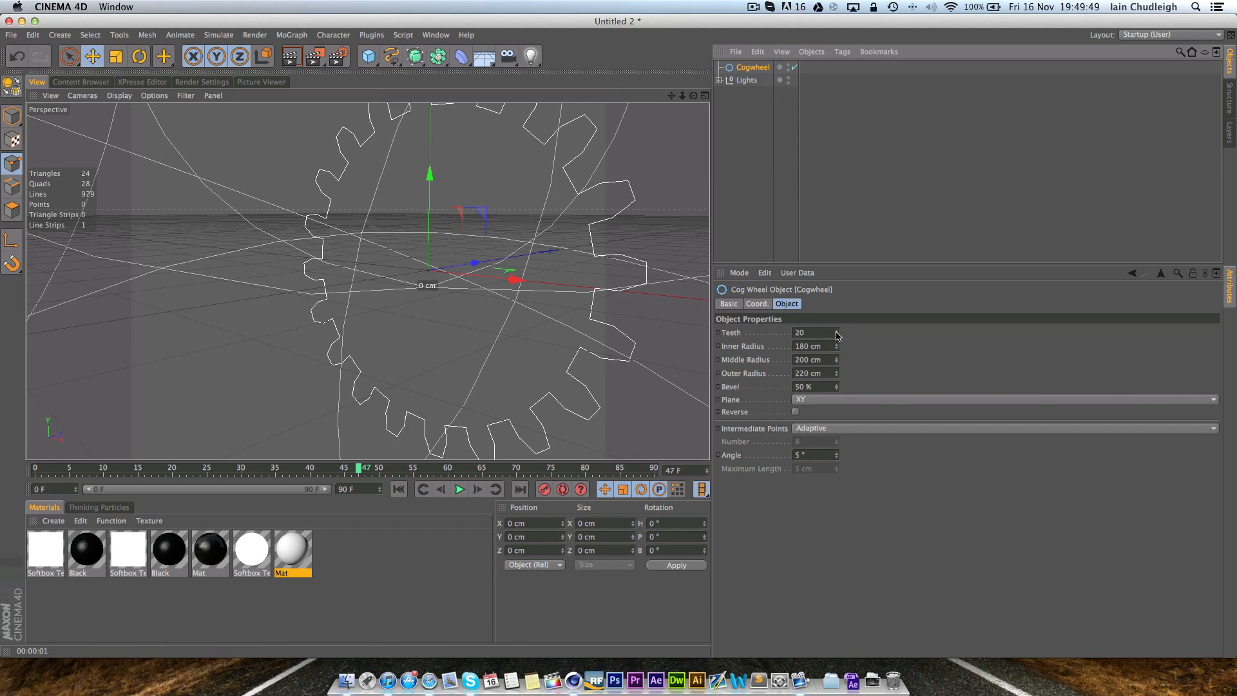
left_click_drag(836, 335, 837, 351)
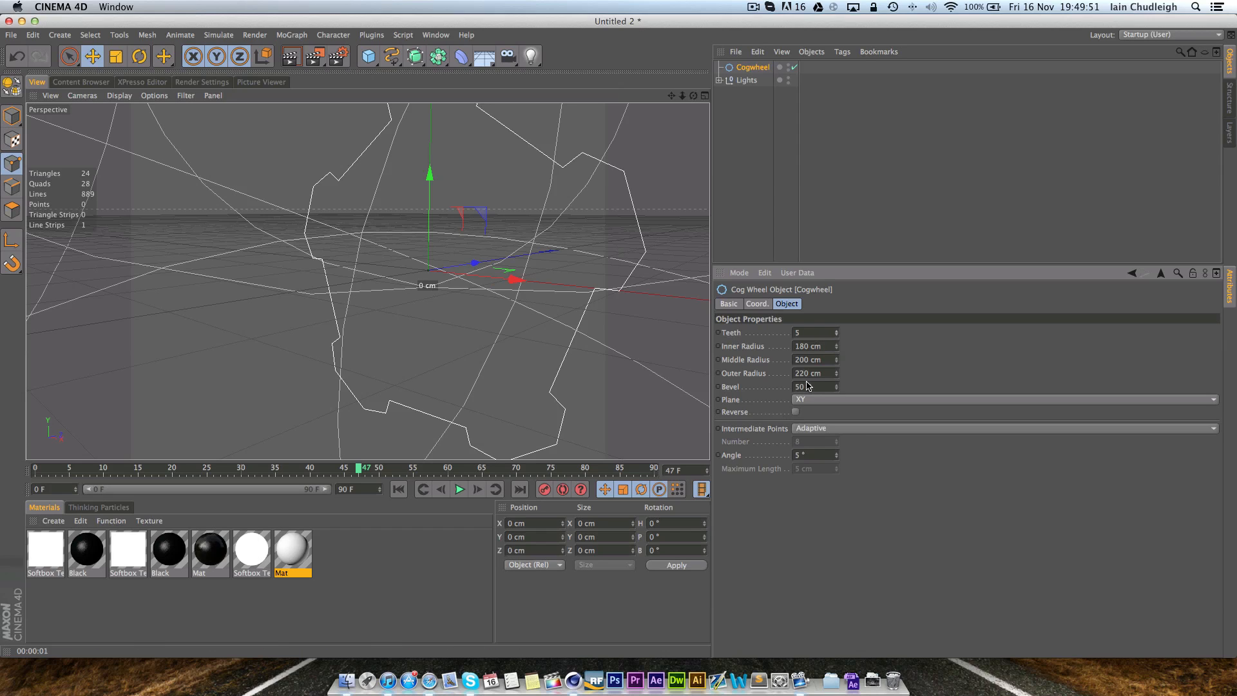
left_click_drag(837, 359, 837, 344)
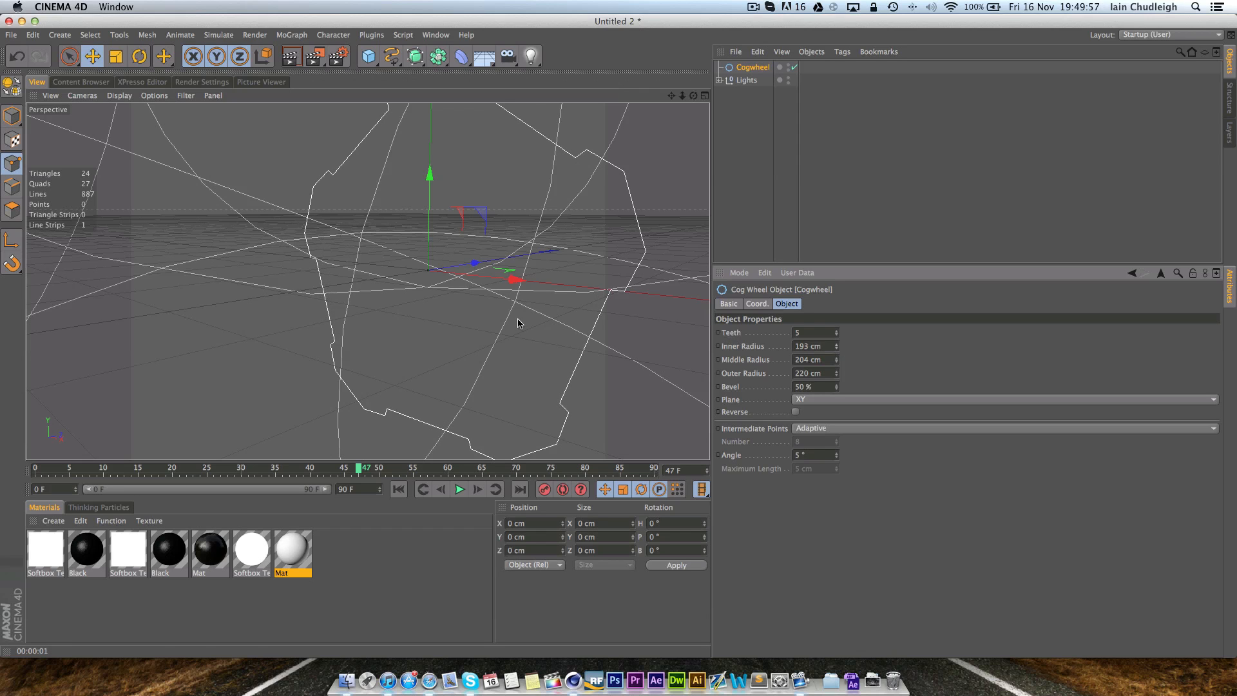
type("3")
left_click_drag(535, 318, 715, 322)
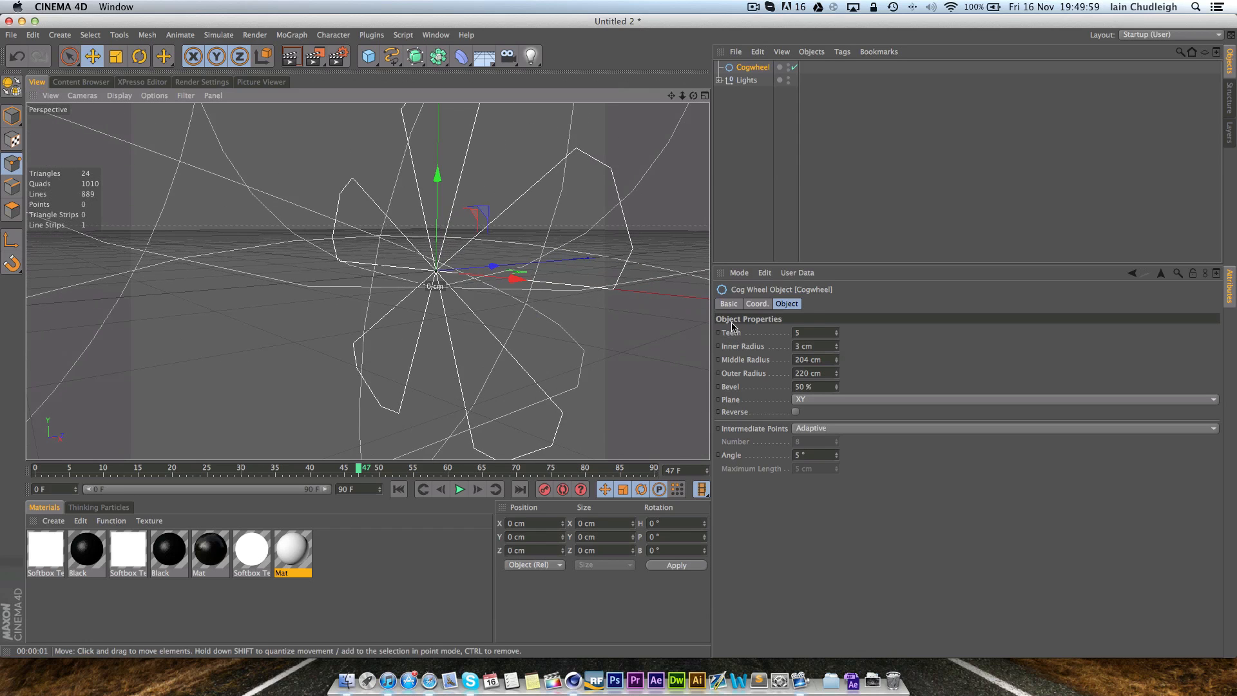
key("super+z")
- Add an Extrude NURBS object and place the cogwheel spline inside it
left_click_drag(671, 96, 594, 100)
left_click_drag(436, 264, 494, 264, "alt")
scroll(522, 221, "down", 2)
left_click_drag(671, 95, 670, 96)
left_click_drag(368, 281, 370, 296)
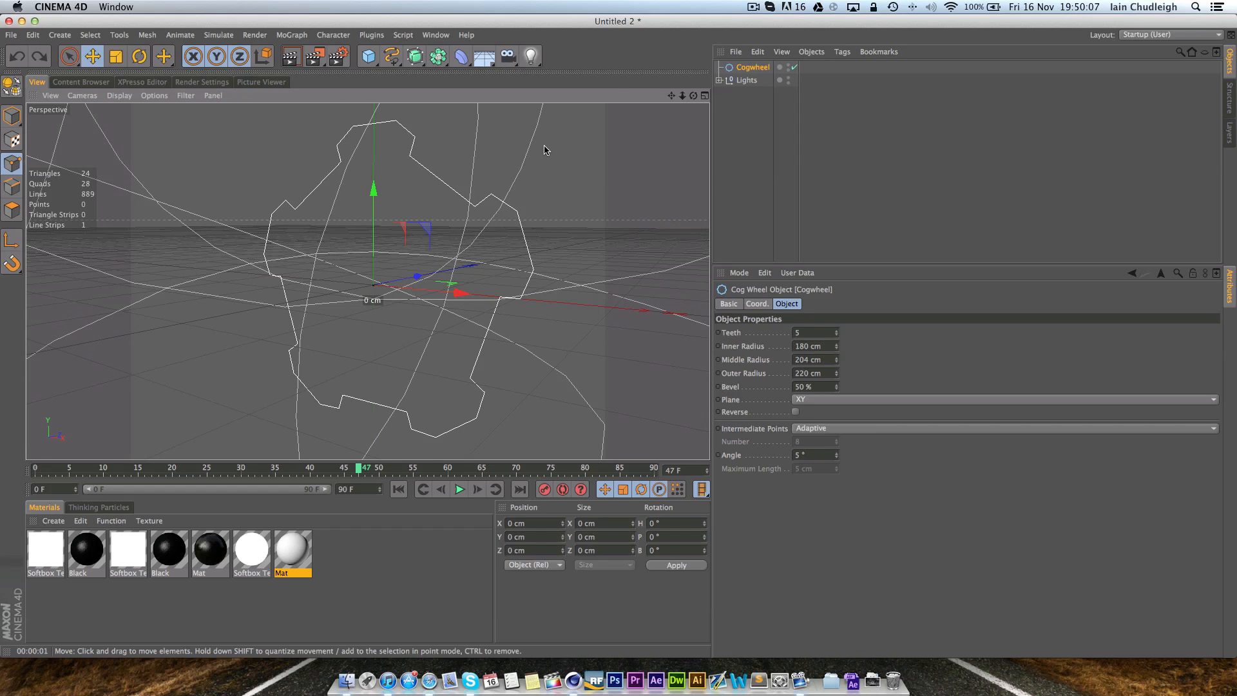
left_click(415, 56)
left_click(544, 69)
left_click_drag(736, 79, 755, 67)
- Set the Extrude NURBS Z movement to 0 cm so the cogwheel has no depth
left_click_drag(412, 322, 380, 319, "alt")
left_click(756, 304)
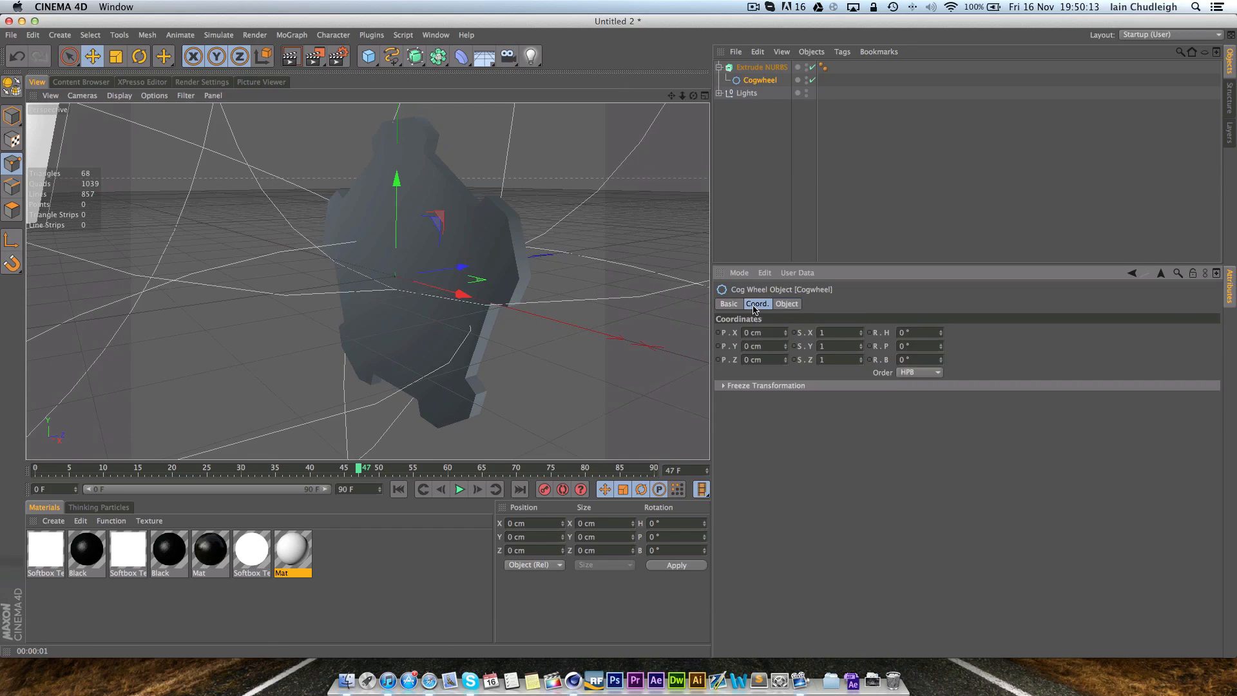
left_click(786, 304)
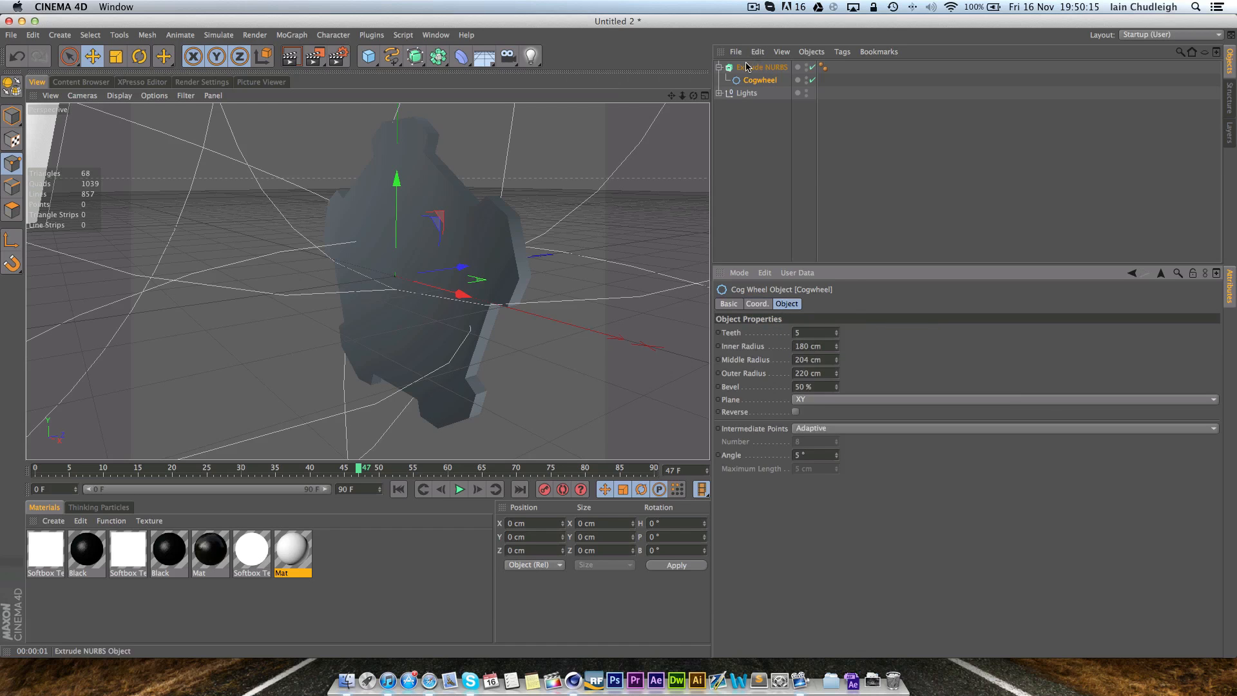
left_click(747, 67)
left_click(908, 332)
type("0")
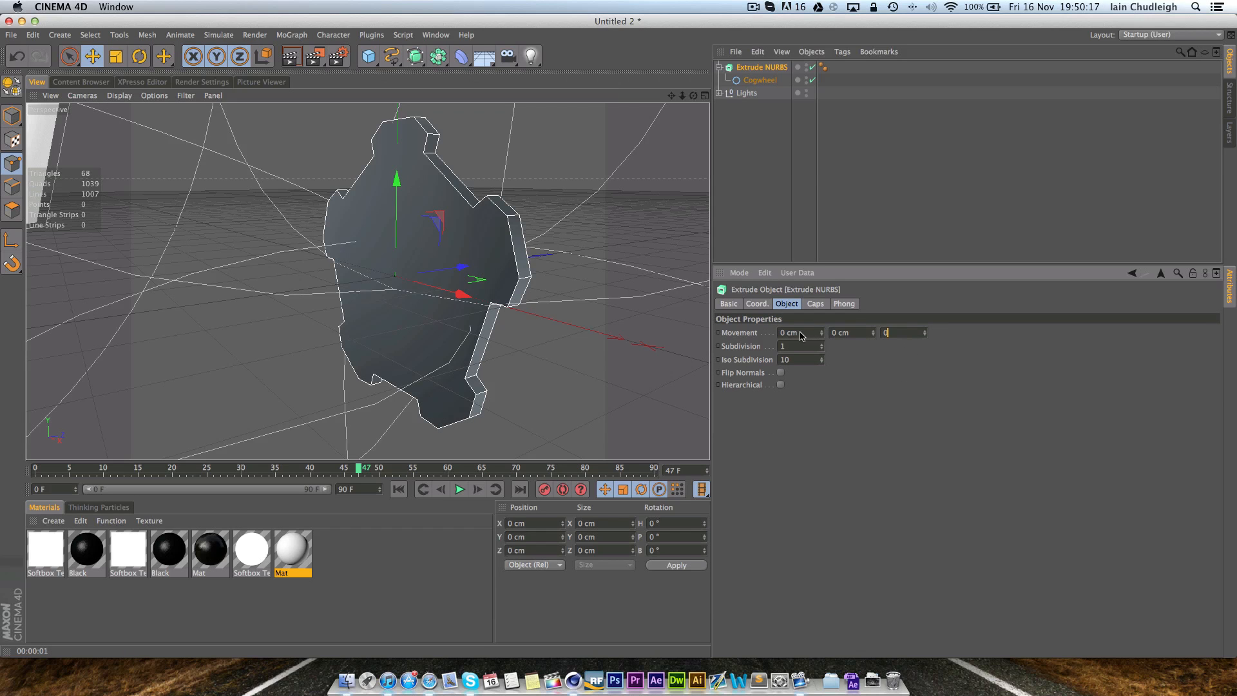
key("Return")
- Set the Extrude NURBS cap type to Quadrangles with a regular grid 15 cm wide
left_click_drag(413, 270, 558, 253, "alt")
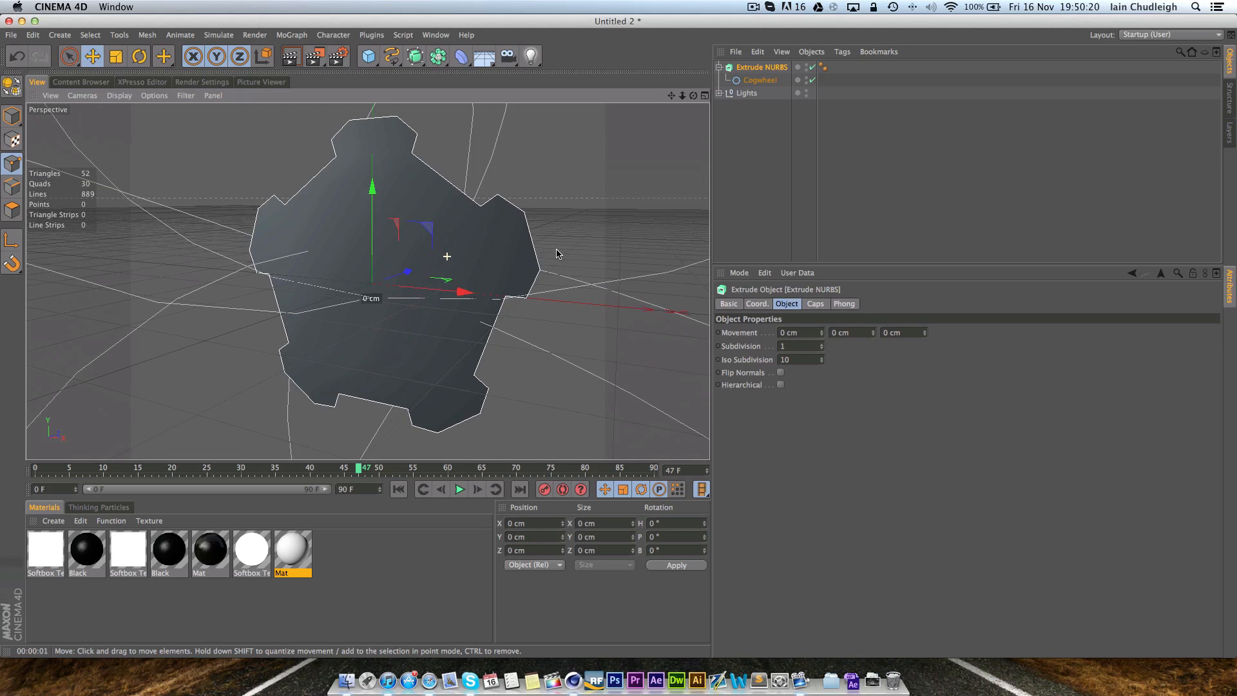
left_click(815, 303)
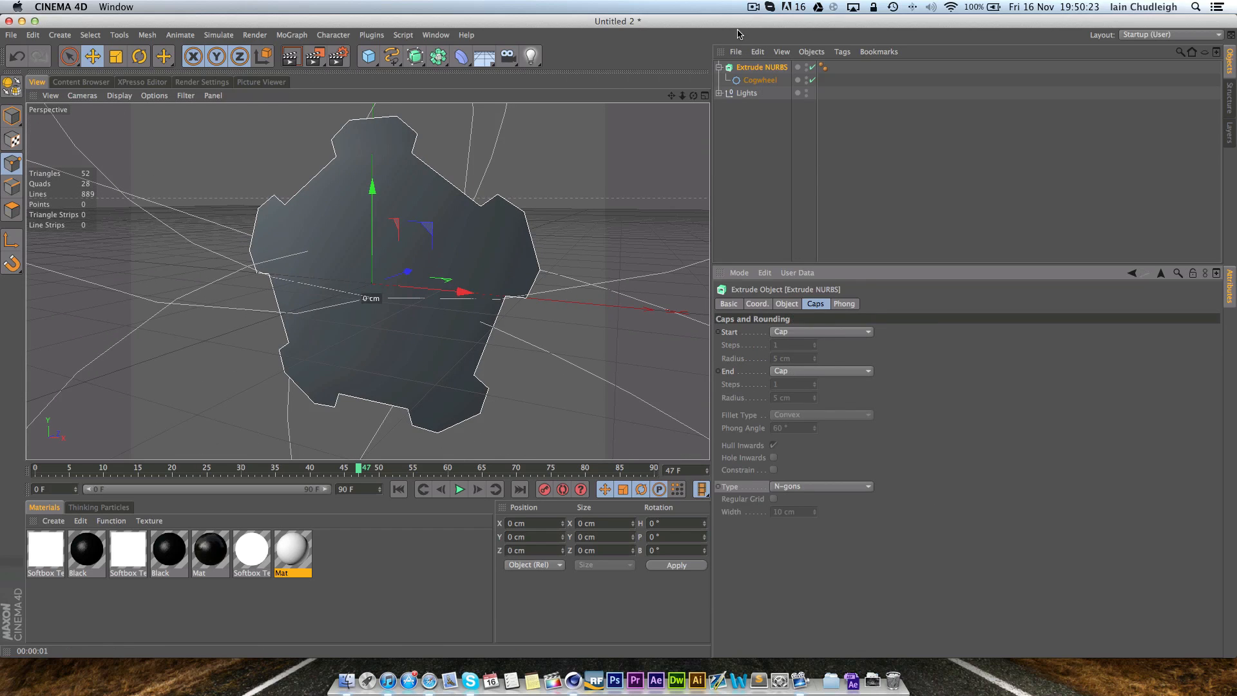
left_click(790, 486)
left_click(799, 511)
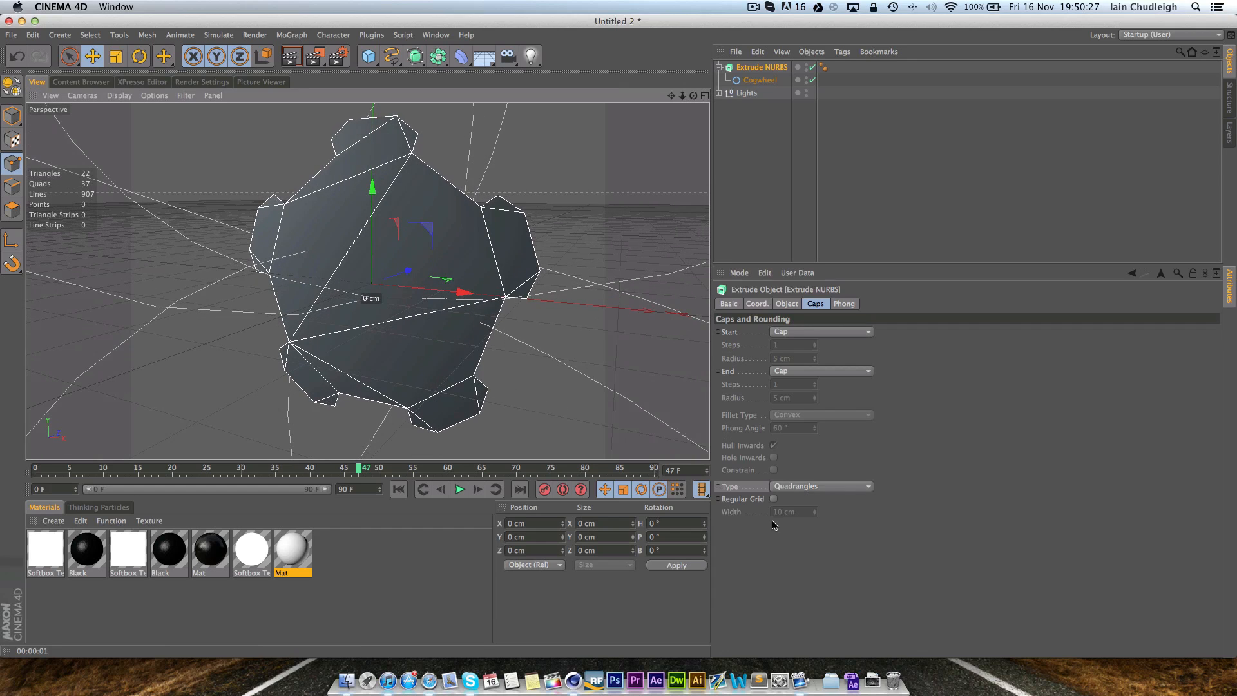
left_click(774, 499)
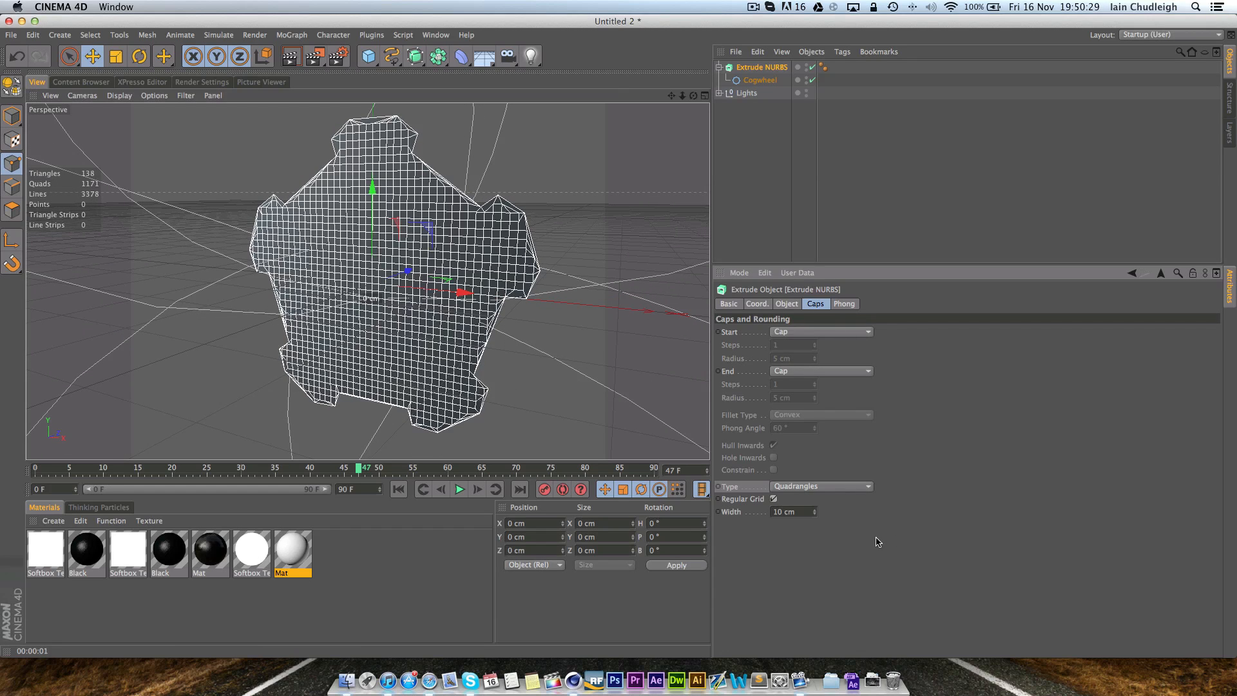
double_click(794, 511)
type("15")
key("Return")
- Add a MoGraph Extrude deformer and place it directly below the Extrude NURBS in the object list
left_click_drag(343, 306, 374, 261, "alt")
left_click(719, 67)
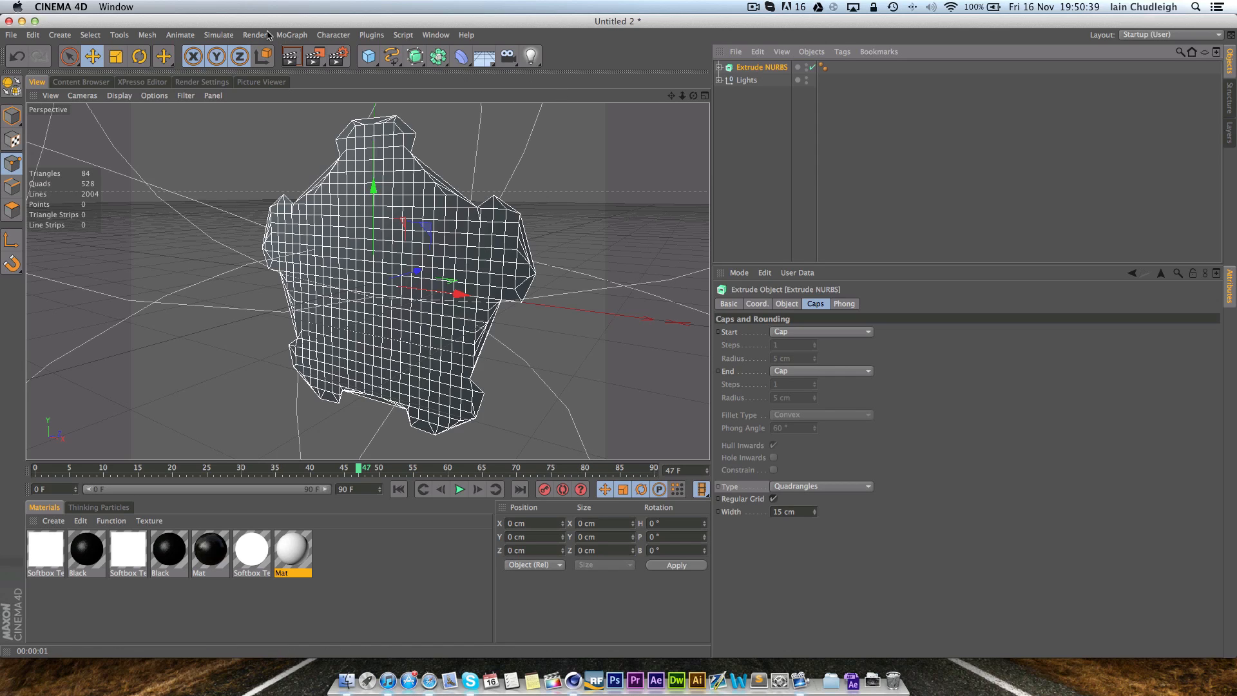
left_click(293, 36)
left_click(303, 234)
left_click_drag(747, 80, 747, 60)
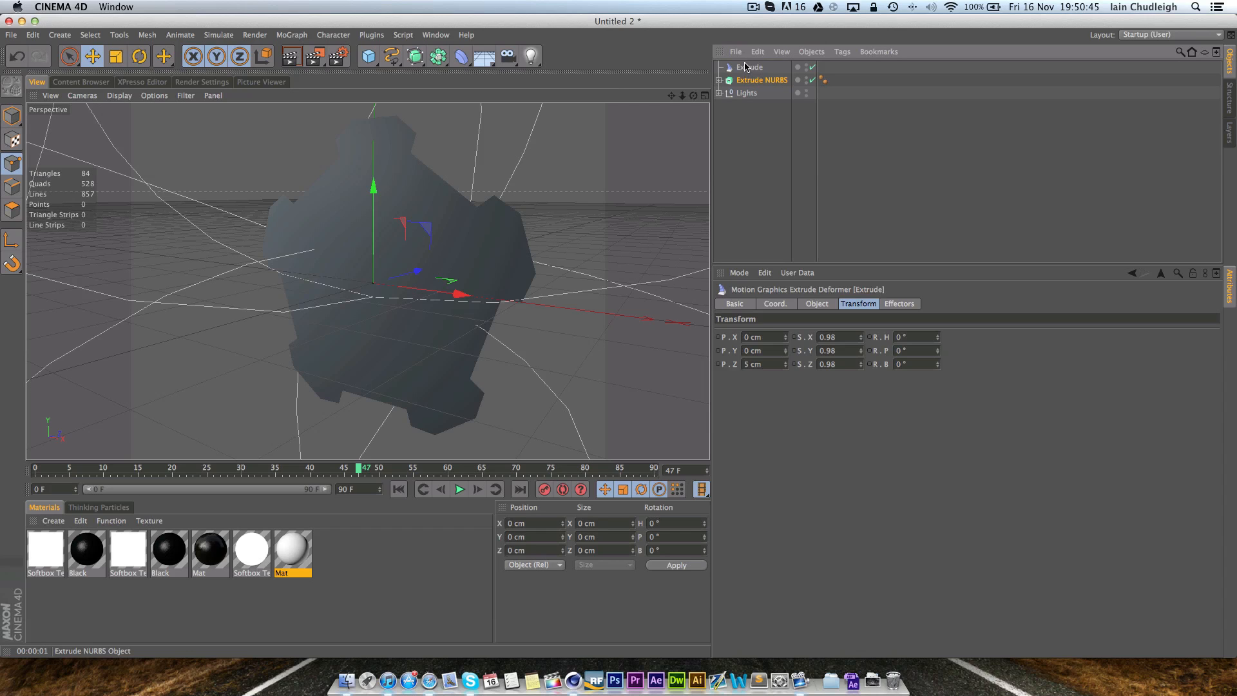
left_click_drag(745, 67, 746, 65)
- Group the Extrude NURBS and the Extrude deformer under a null, and render the view as a preview
left_click(750, 79, "ctrl")
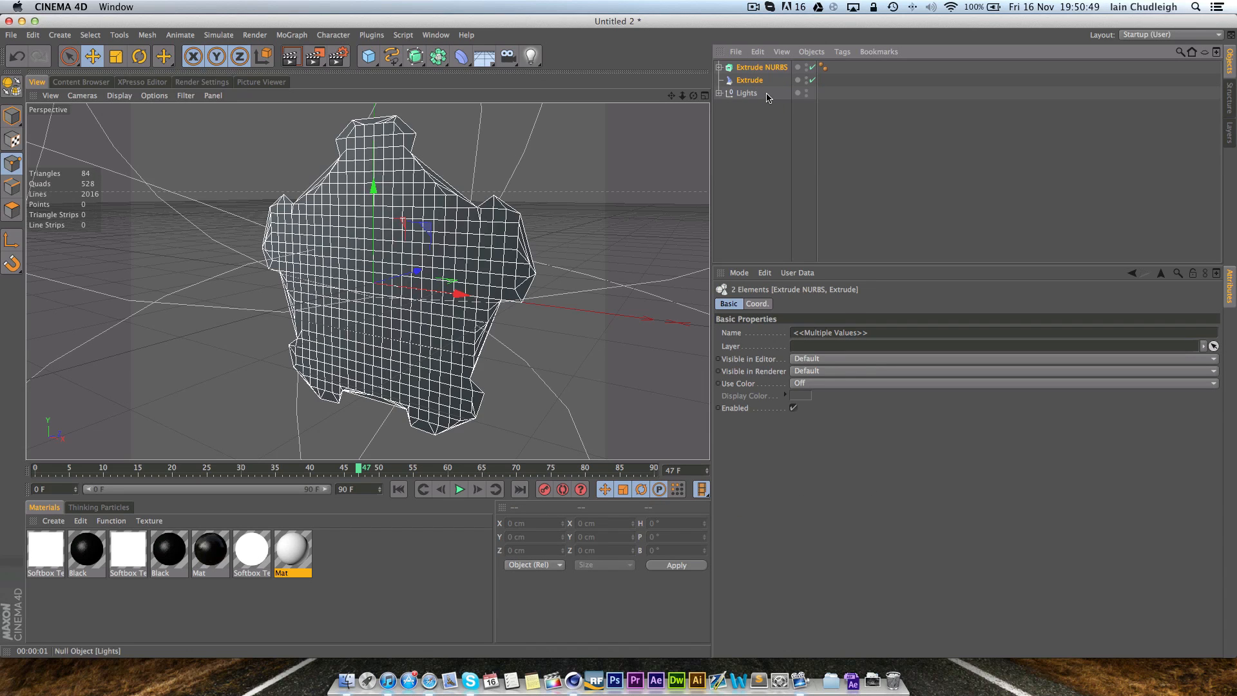
right_click(751, 82)
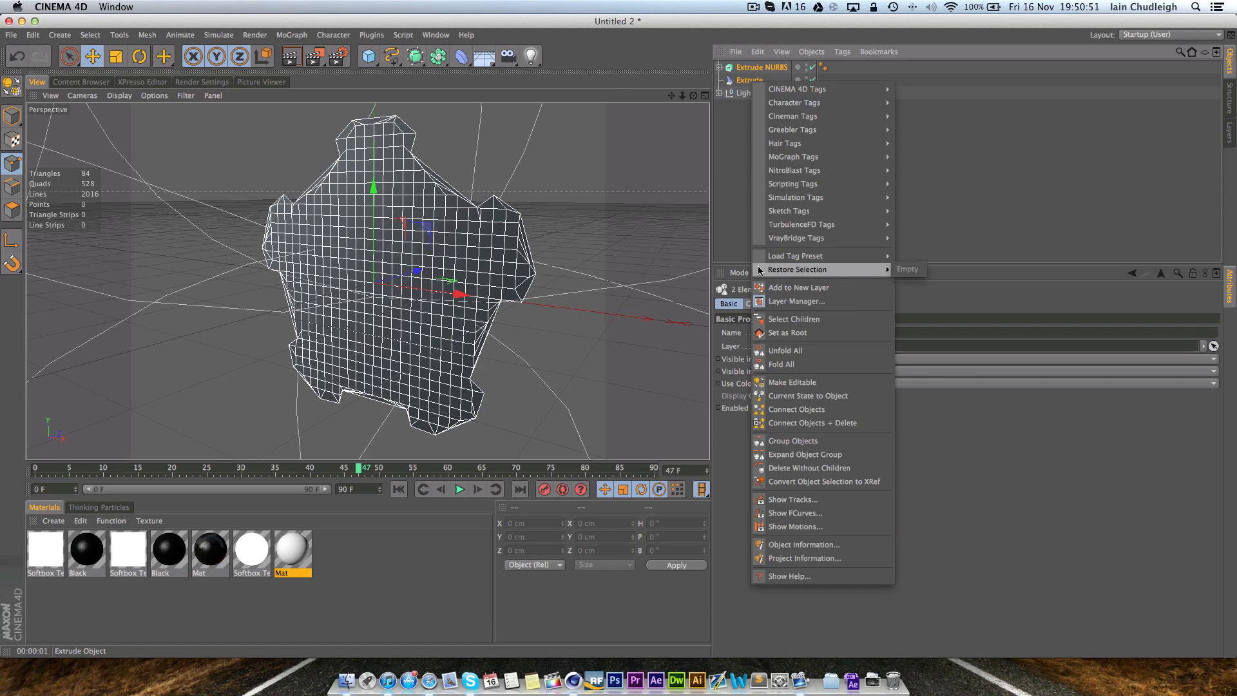
left_click(807, 443)
left_click(789, 163)
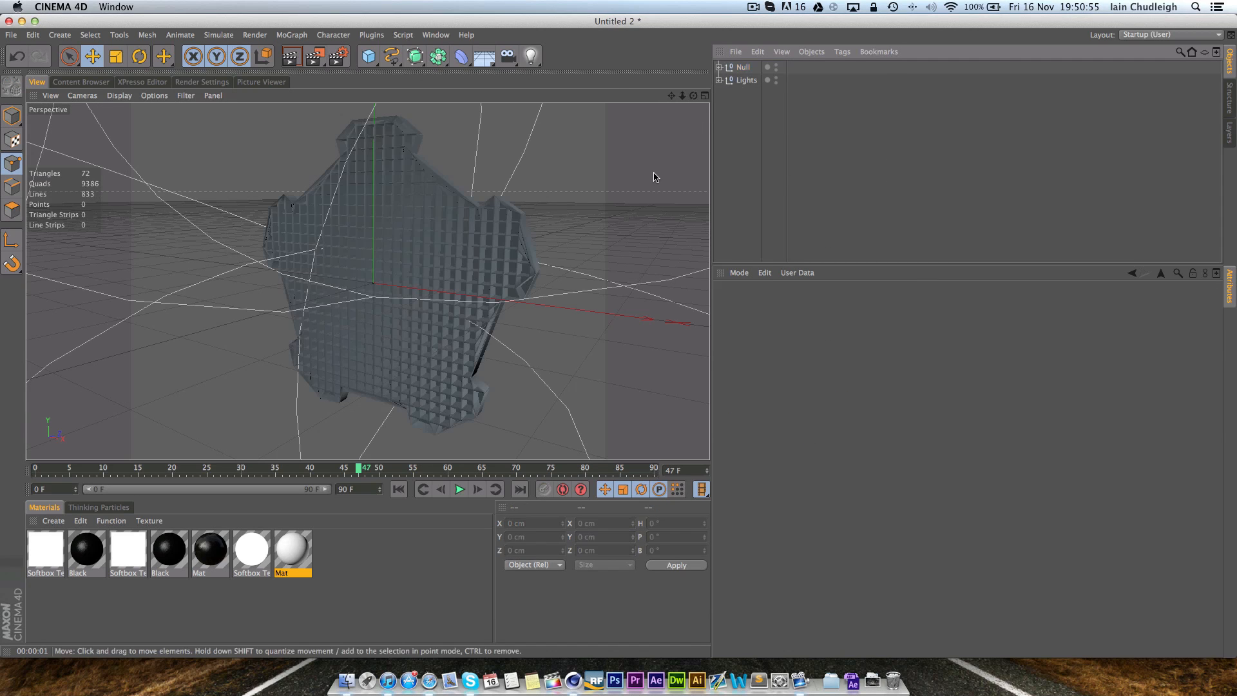
key("super+r")
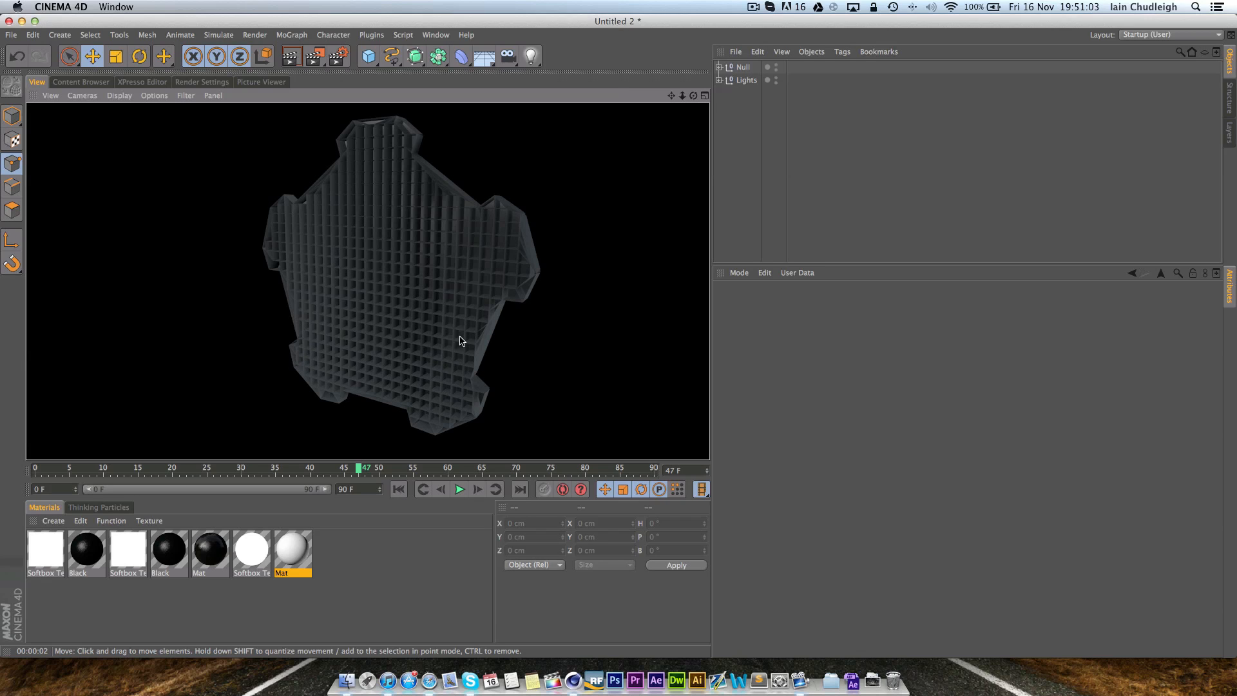
- Set the Extrude deformer to 1 extrusion step, keeping its transform mode at Per Step
left_click(719, 67)
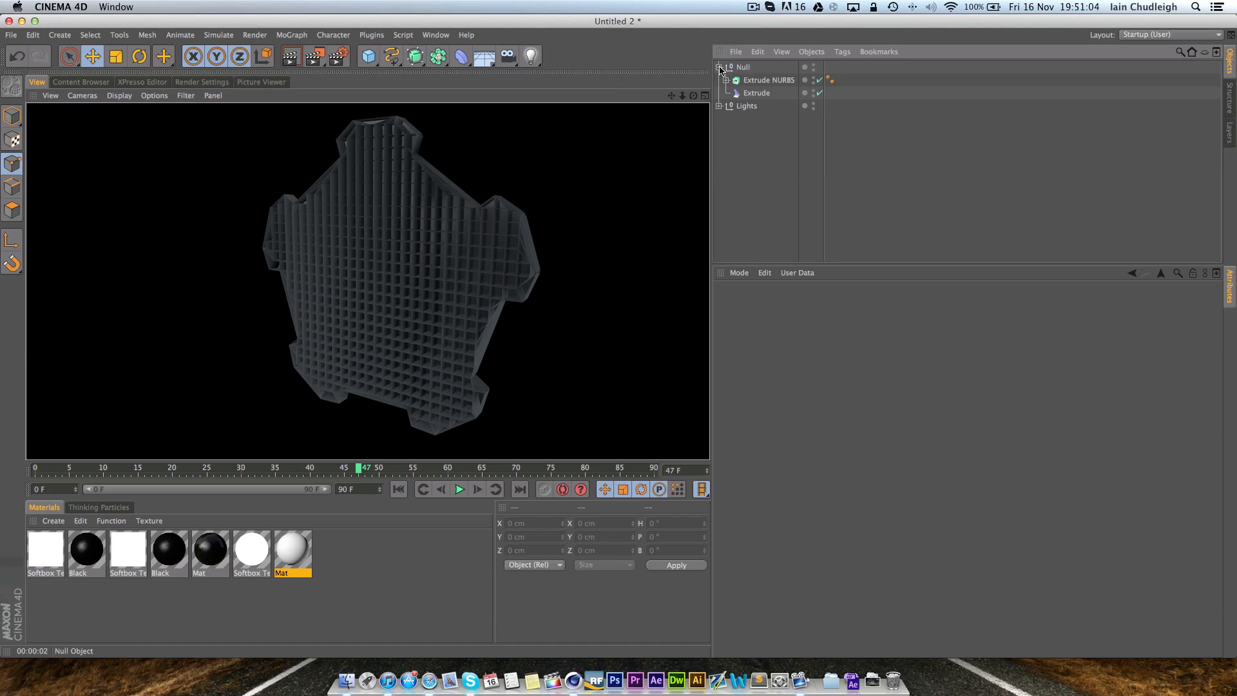
left_click(747, 93)
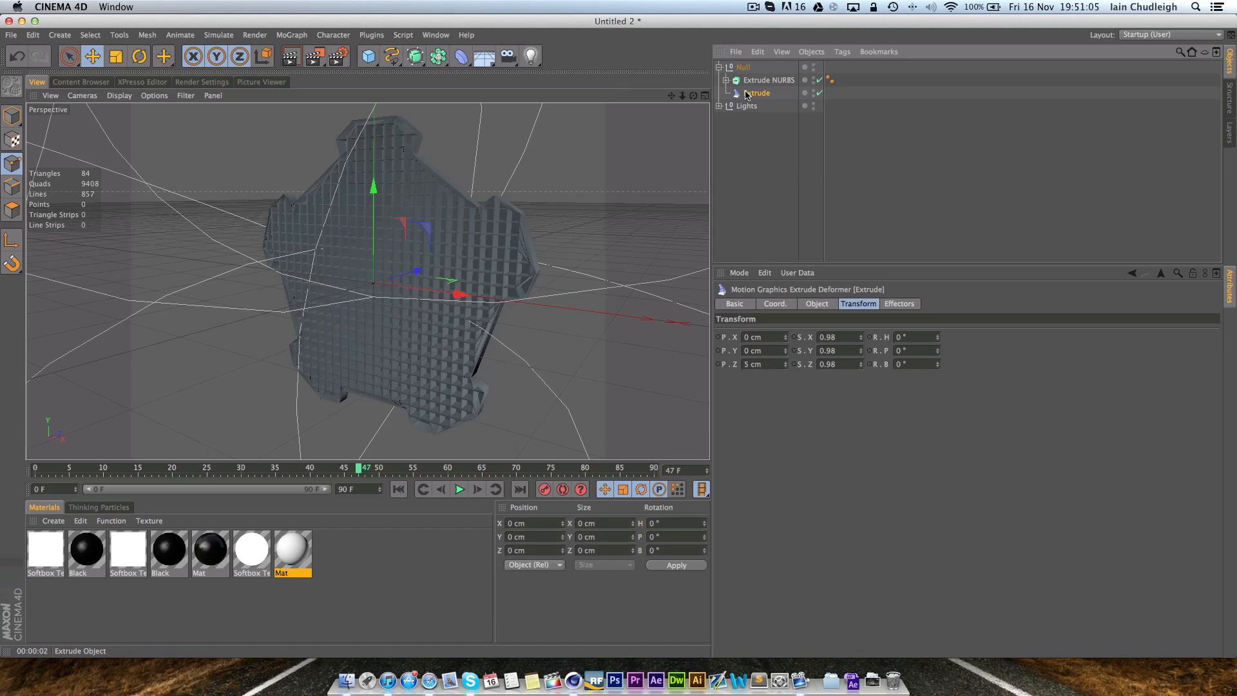
left_click(816, 303)
left_click(797, 336)
left_click(805, 362)
left_click_drag(810, 350, 742, 361)
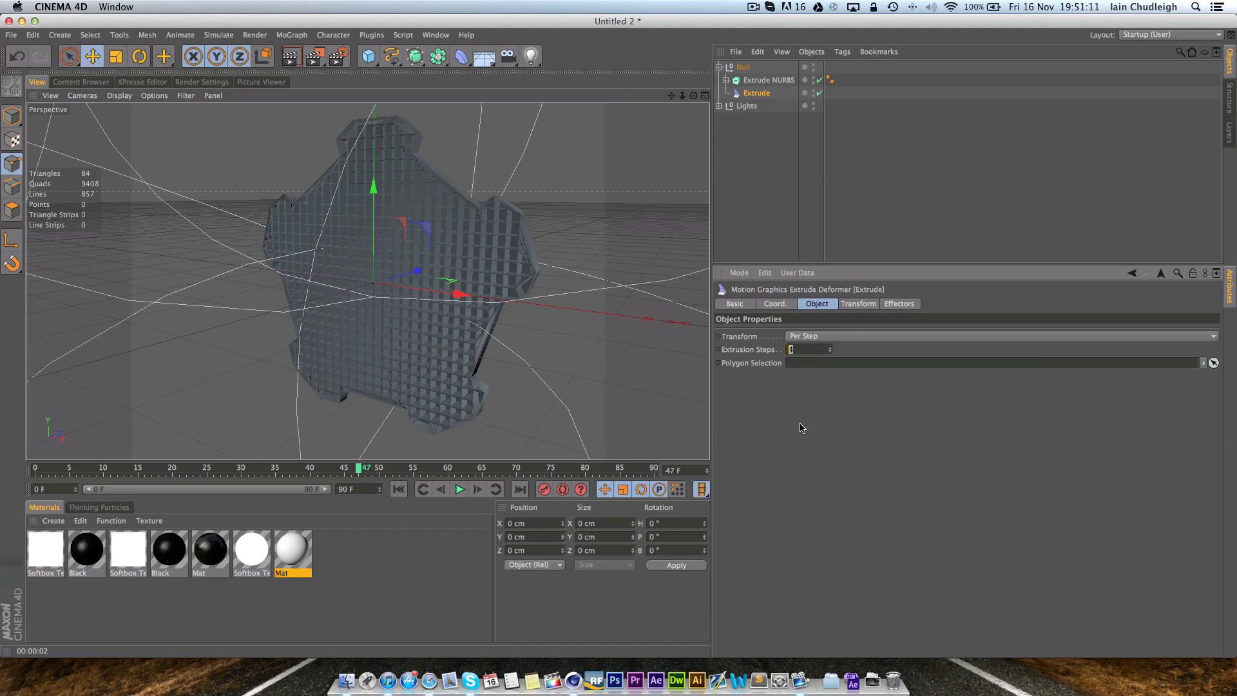
type("1")
key("Return")
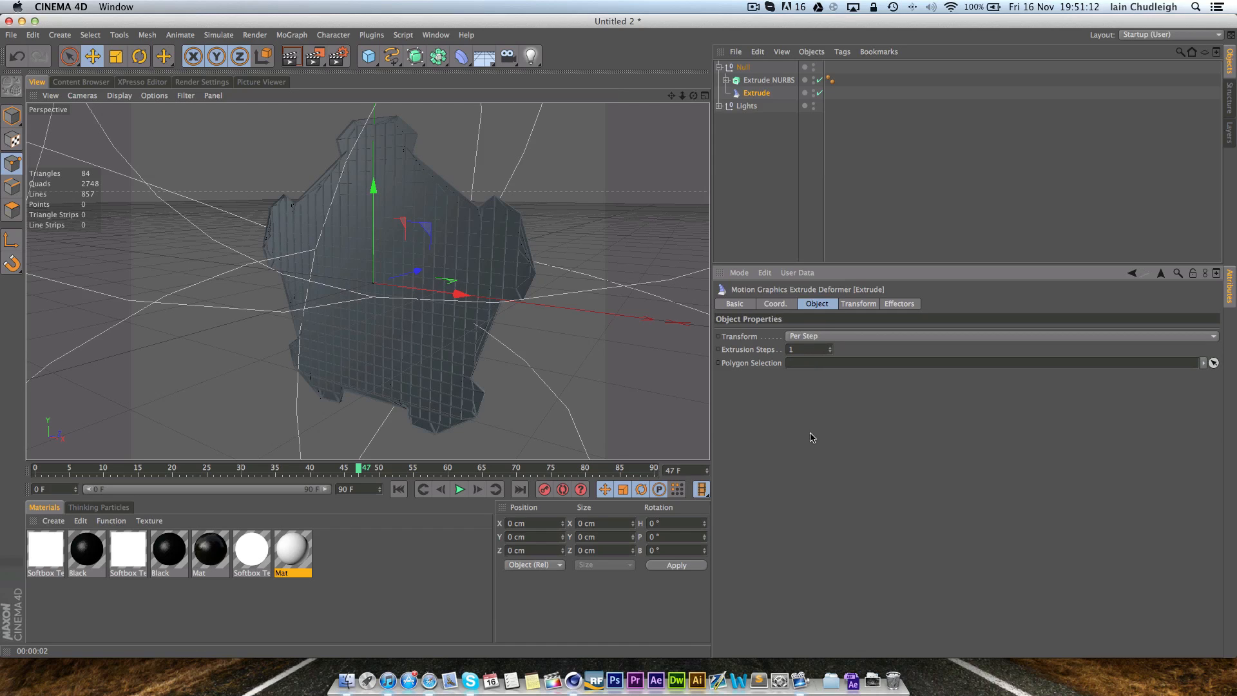
- Set the Extrude deformer's transform scale to 1 on X, Y and Z and its Z position to -4 cm
left_click(843, 304)
double_click(824, 338)
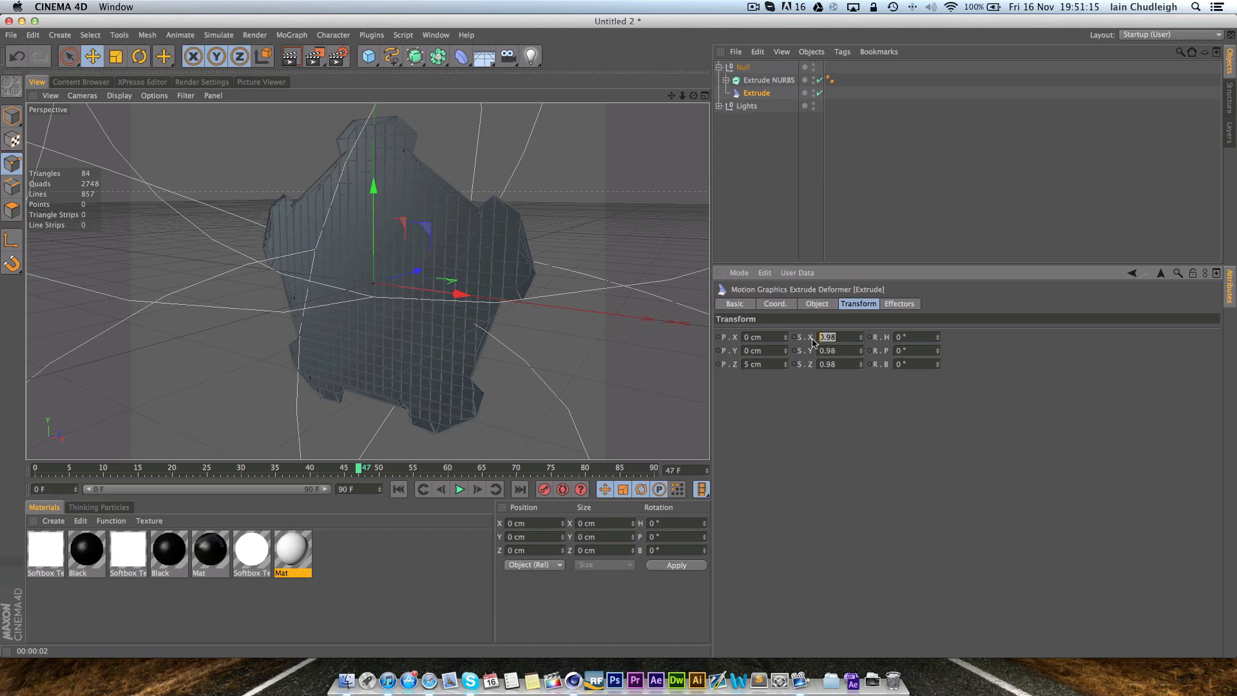
key("Tab")
type("1")
key("Tab")
type("1")
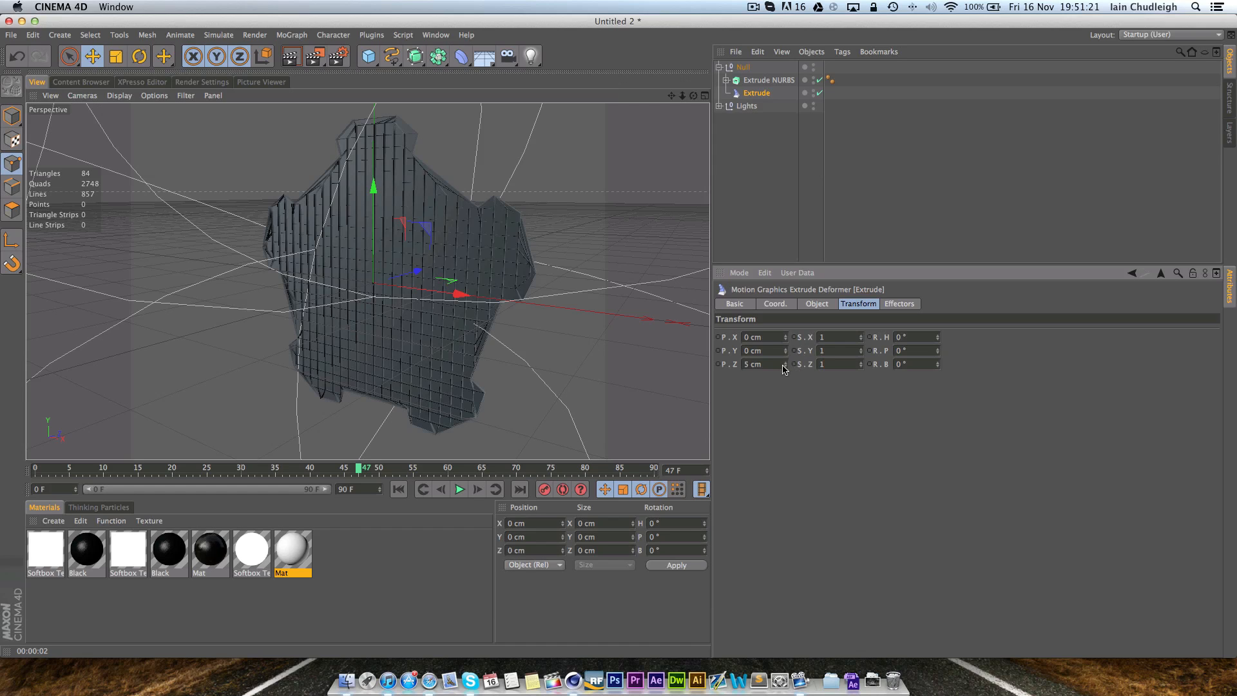
left_click_drag(757, 364, 784, 383)
left_click(769, 382)
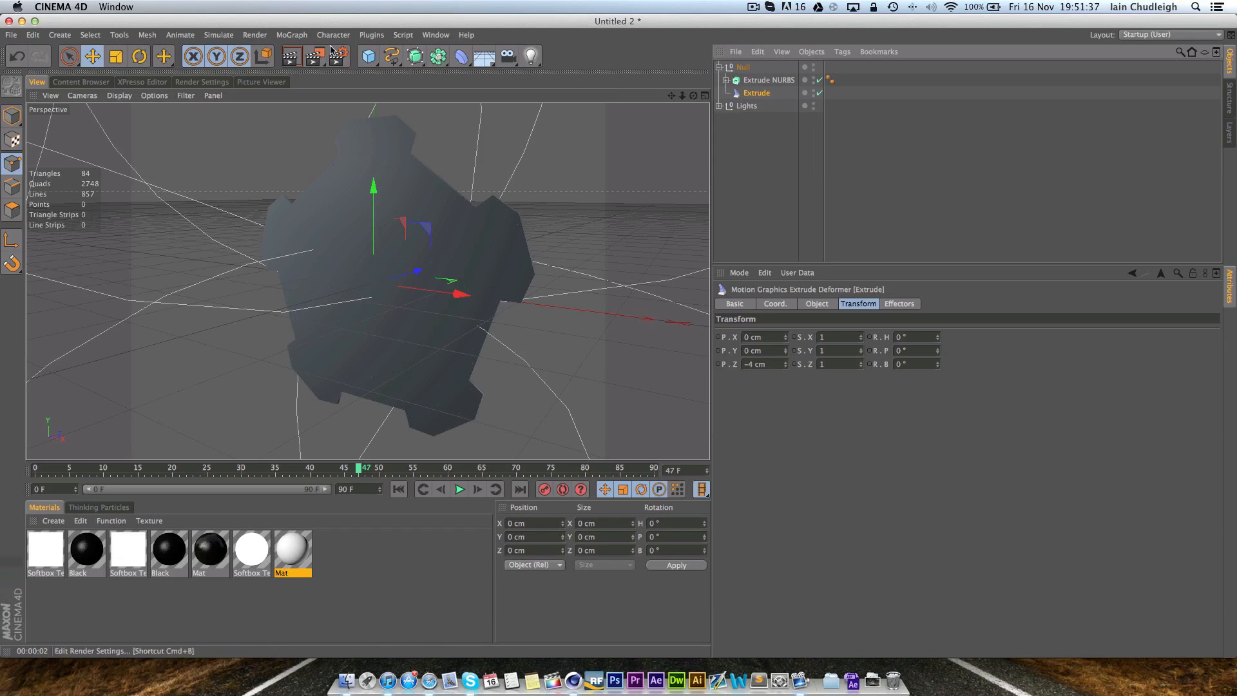
- Add a Random effector to the Extrude deformer and set its X and Y position to 0 cm
left_click(298, 37)
mouse_move(301, 59)
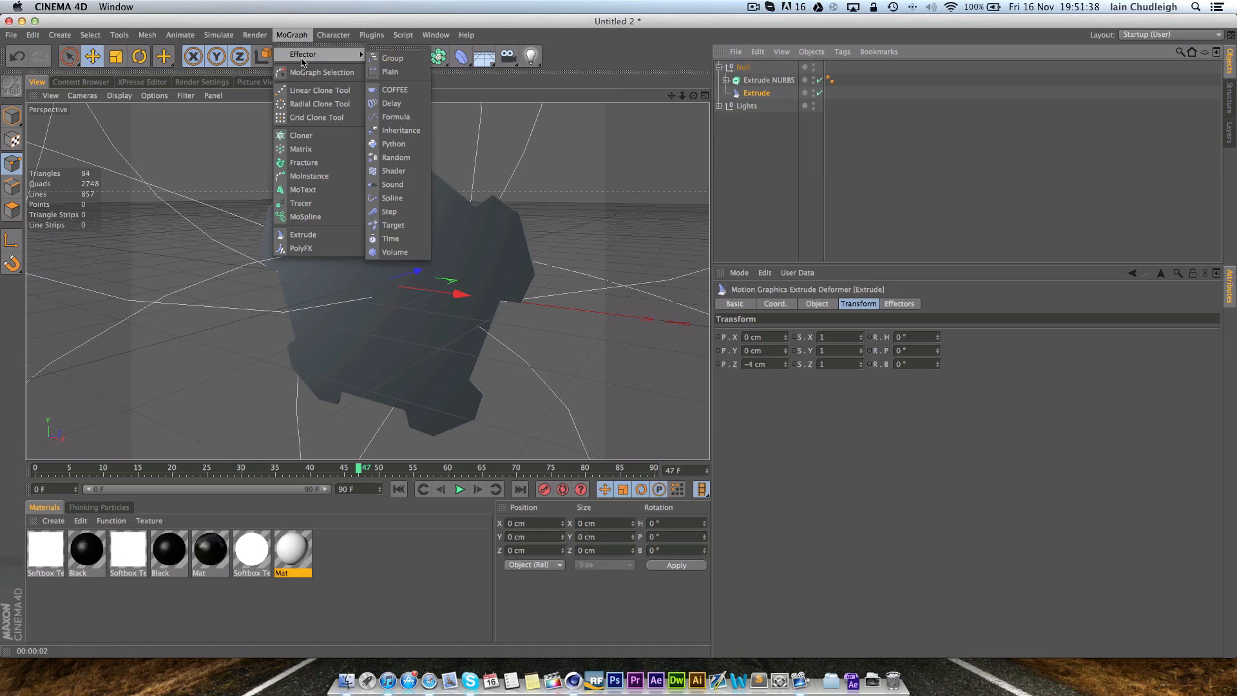
left_click(418, 157)
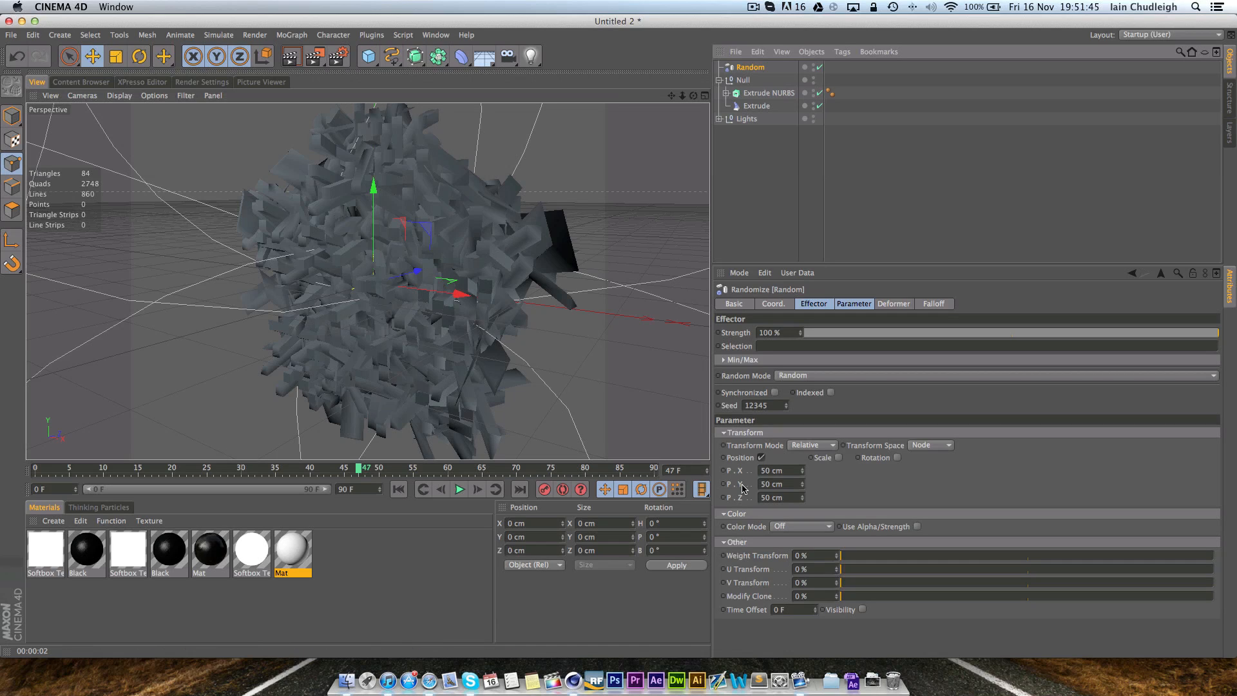
left_click(780, 470)
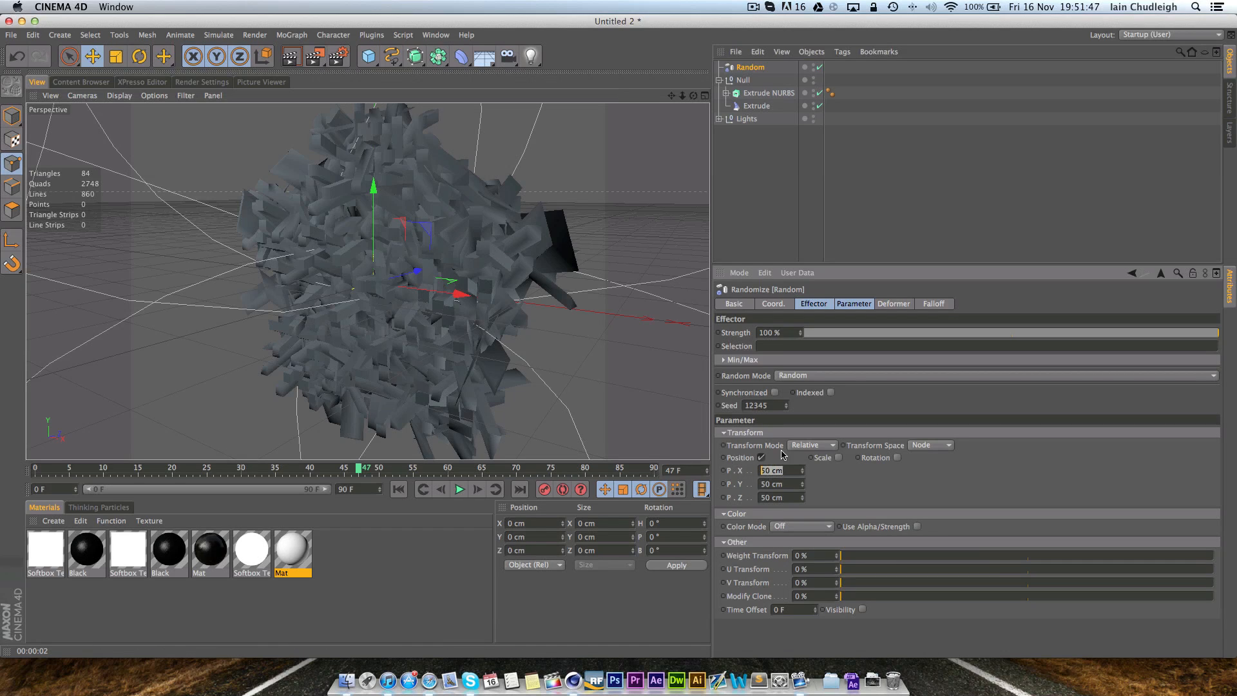
type("0")
key("Tab")
type("0")
key("Return")
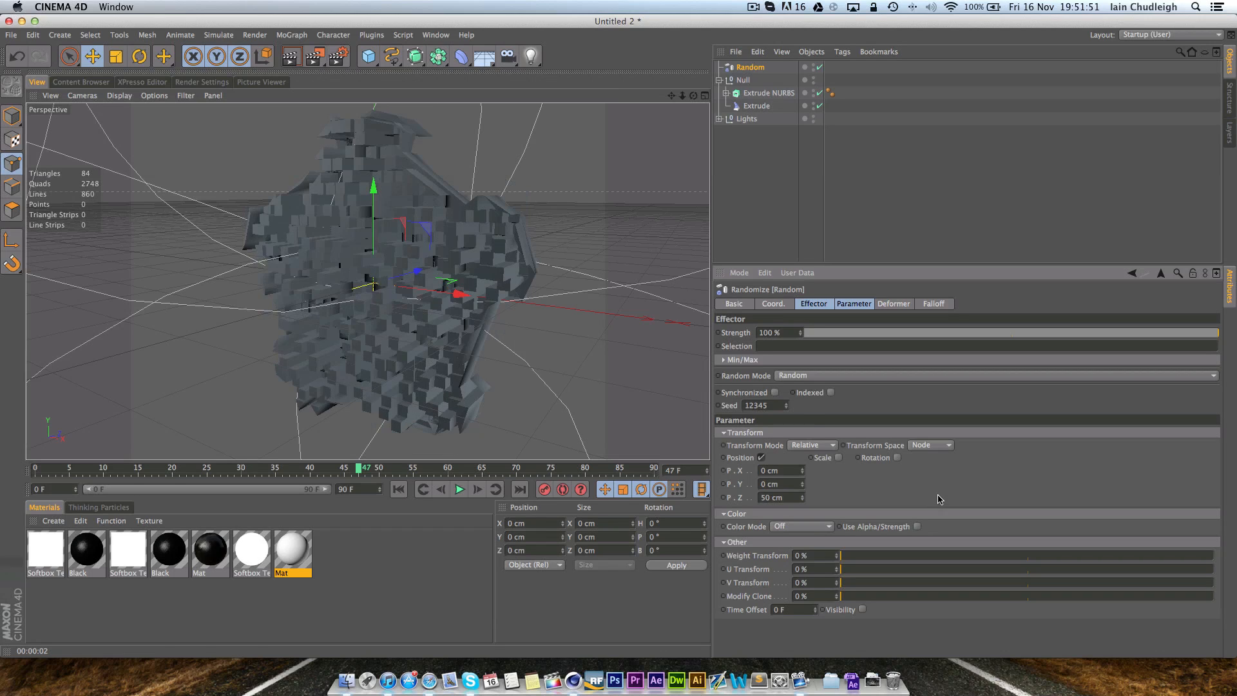
- Set the Random effector's Z position to 10 cm and render the view as a preview
mouse_move(417, 290)
left_mouse_down("alt")
mouse_move(125, 273)
mouse_move(478, 266)
mouse_move(429, 252)
left_mouse_up("alt")
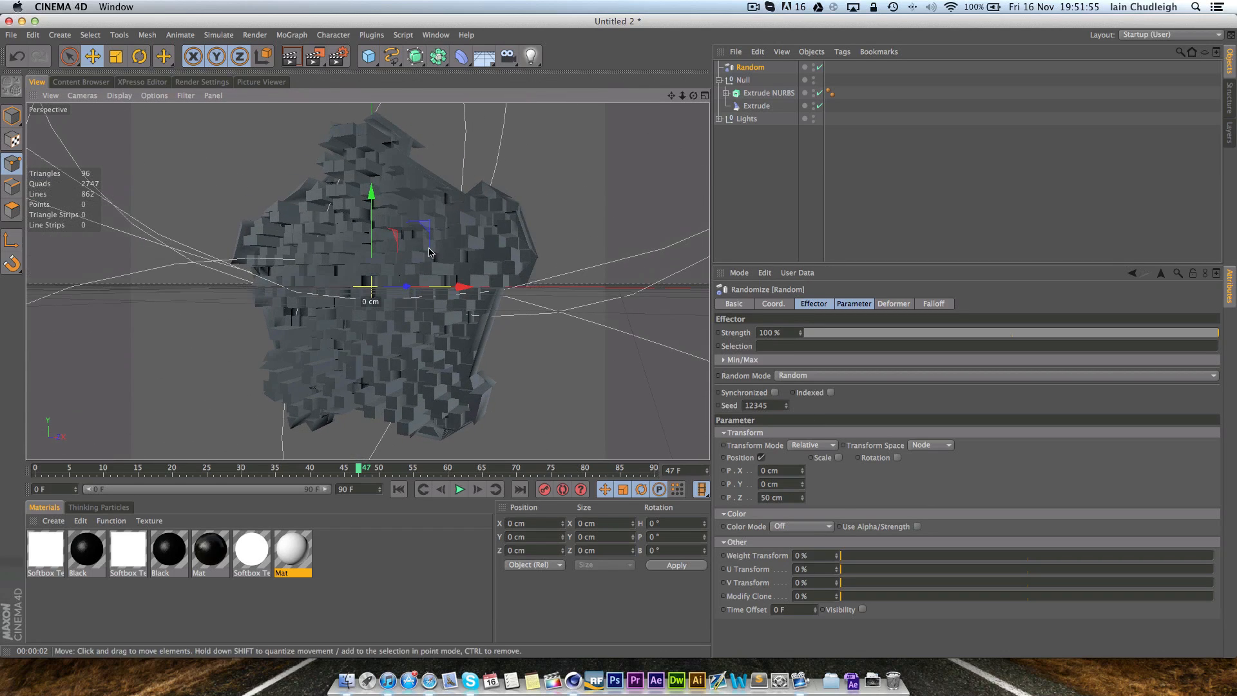
left_click(792, 497)
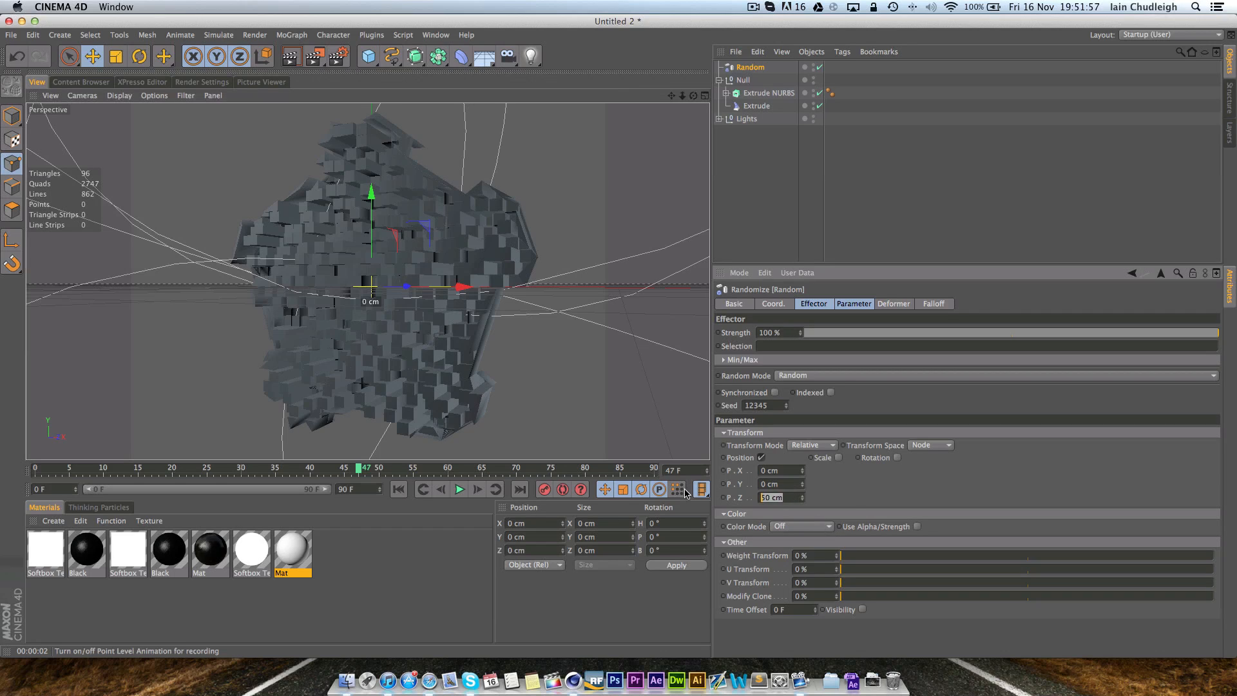
type("5")
key("Return")
type("10")
key("Return")
key("super+r")
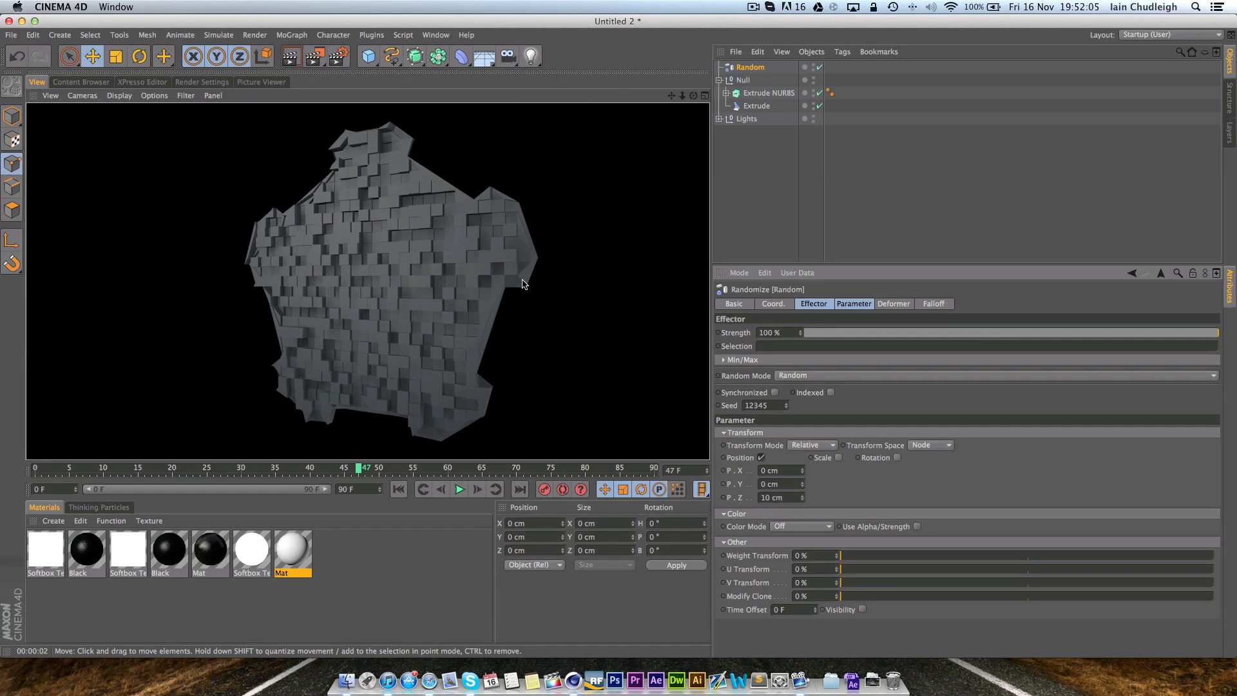
scroll(401, 277, "up", 5)
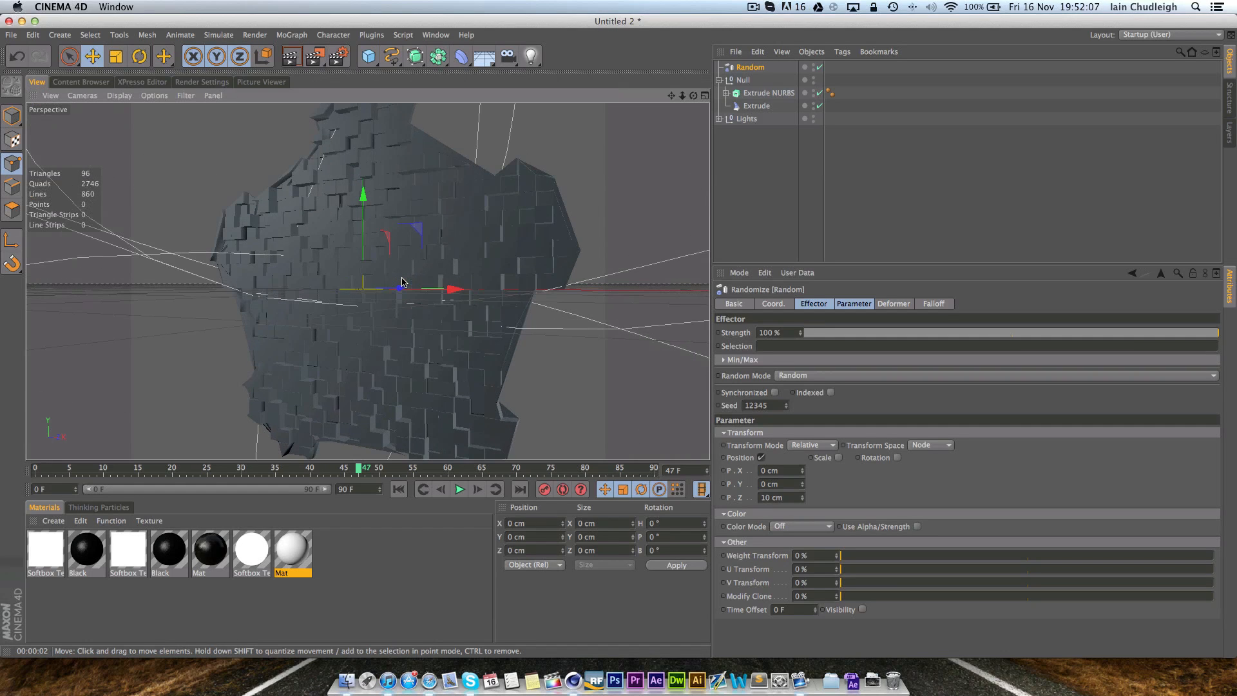
- Render previews of the randomly extruded surface from two different viewing angles
mouse_move(402, 284)
left_mouse_down("alt")
mouse_move(503, 284)
mouse_move(391, 283)
mouse_move(533, 293)
mouse_move(433, 296)
mouse_move(417, 268)
left_mouse_up("alt")
key("super+r")
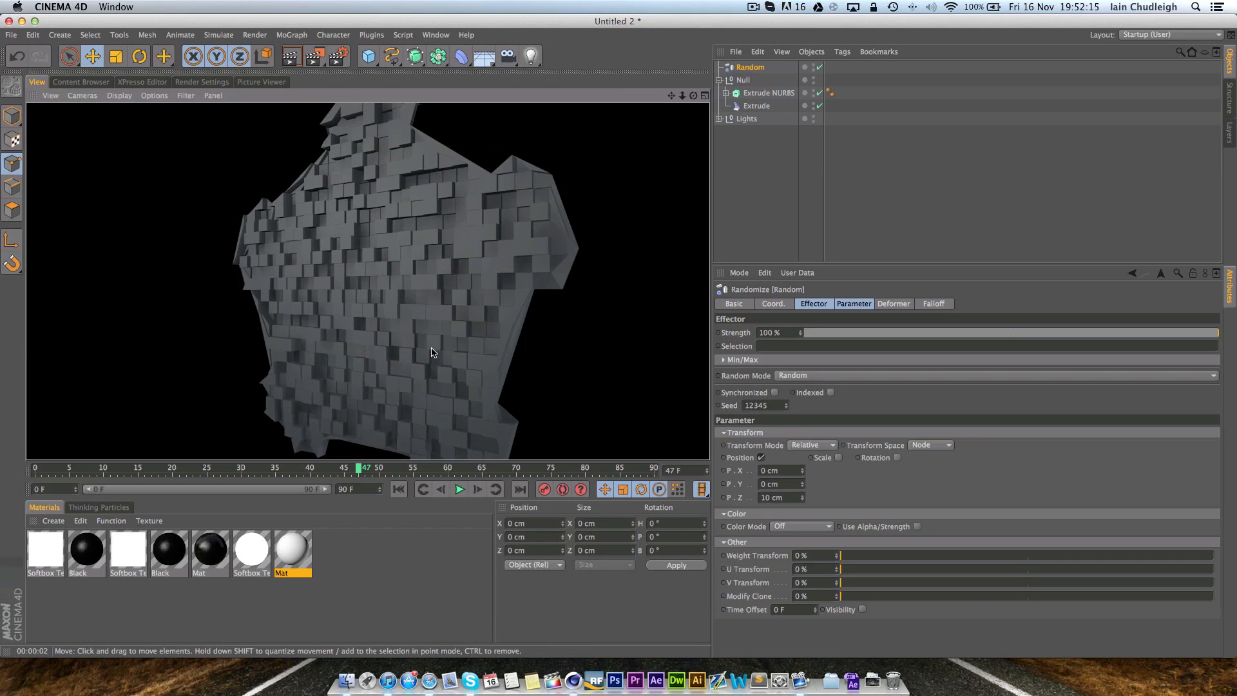
left_click(681, 95)
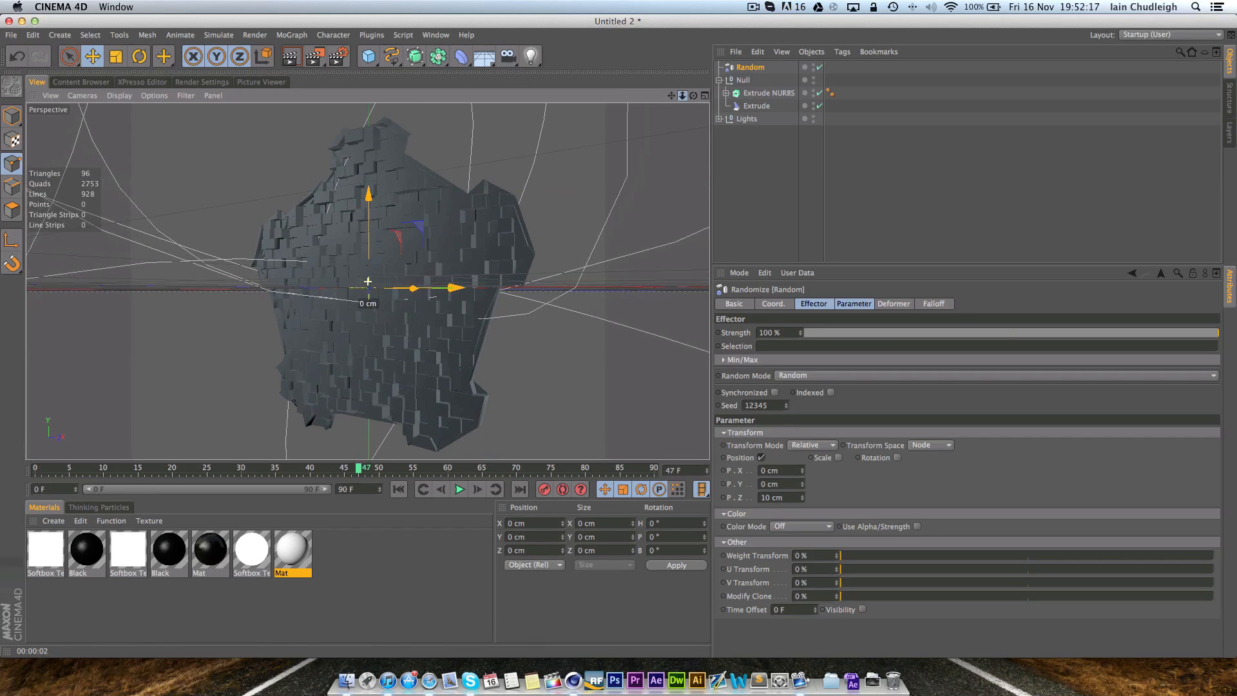
left_click_drag(671, 96, 664, 96)
key("super+r")
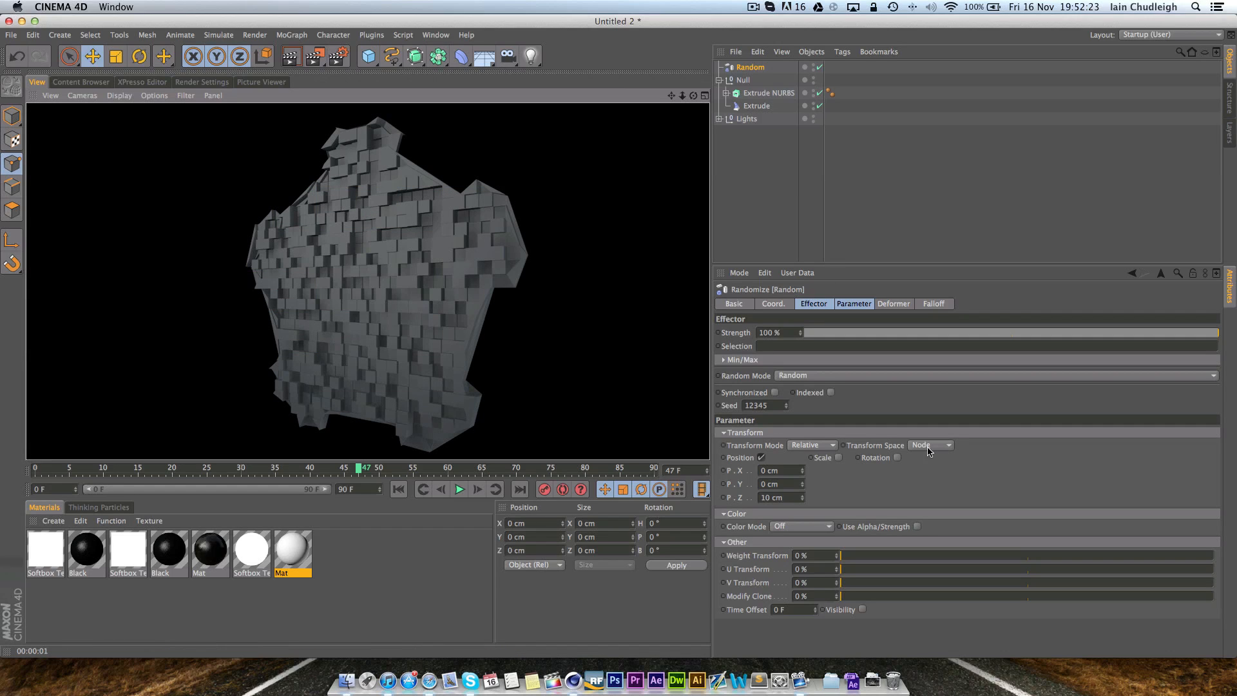
- Set the Random effector's seed to 12351, preview the render, and set its Z position to 19 cm
left_click(787, 403)
left_click(787, 404)
left_click(787, 404)
left_click(786, 404)
left_click(786, 403)
left_click(786, 404)
key("super+r")
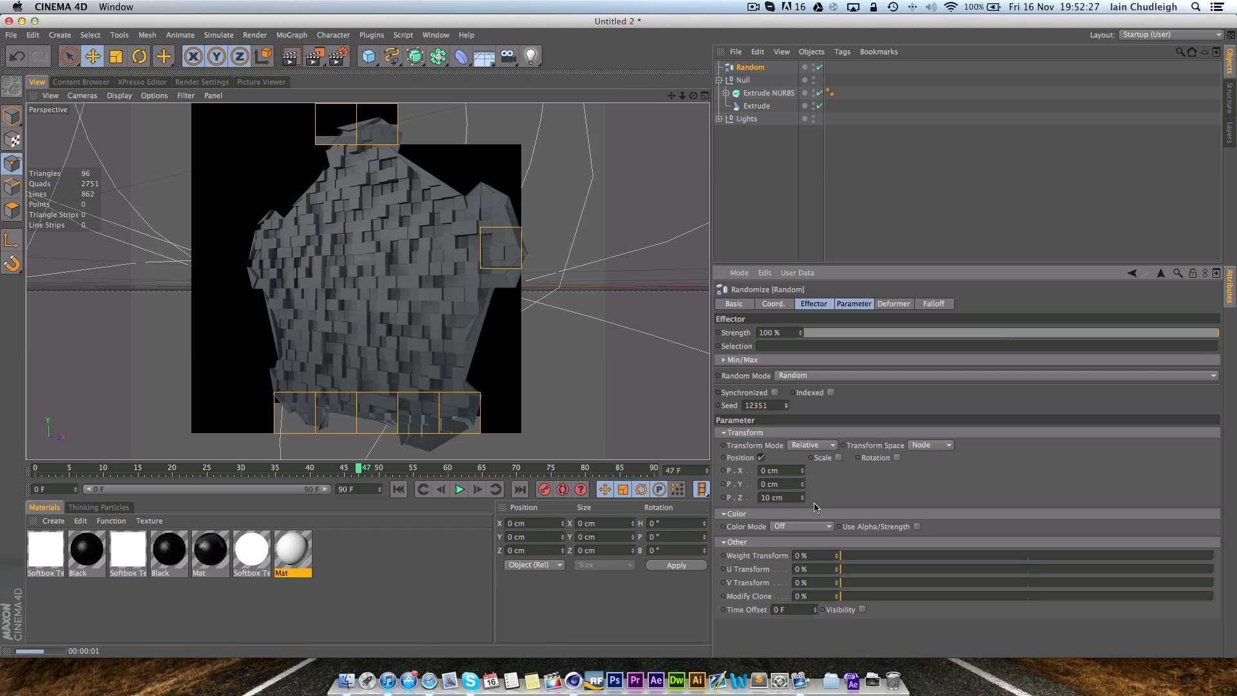
mouse_move(802, 498)
left_mouse_down()
mouse_move(879, 497)
mouse_move(807, 497)
left_mouse_up()
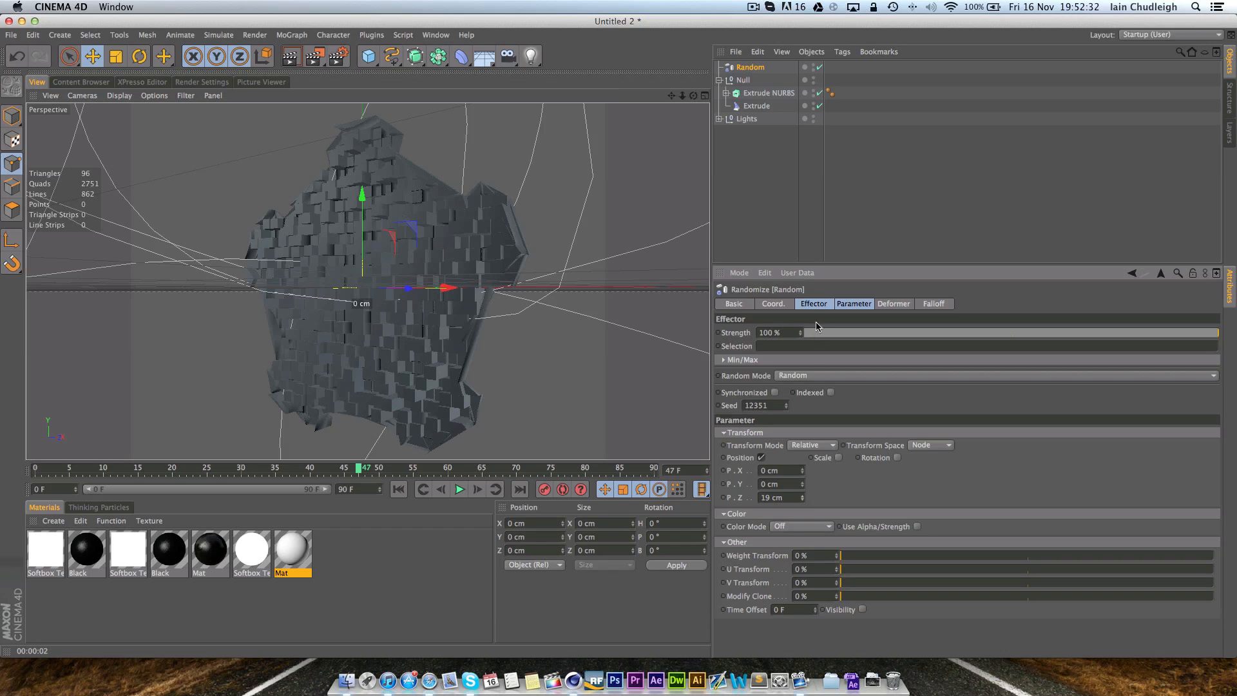
- Try a 6 cm Z movement on the Extrude NURBS inside the Null and reset it to 0 cm
left_click(766, 92)
left_click(791, 306)
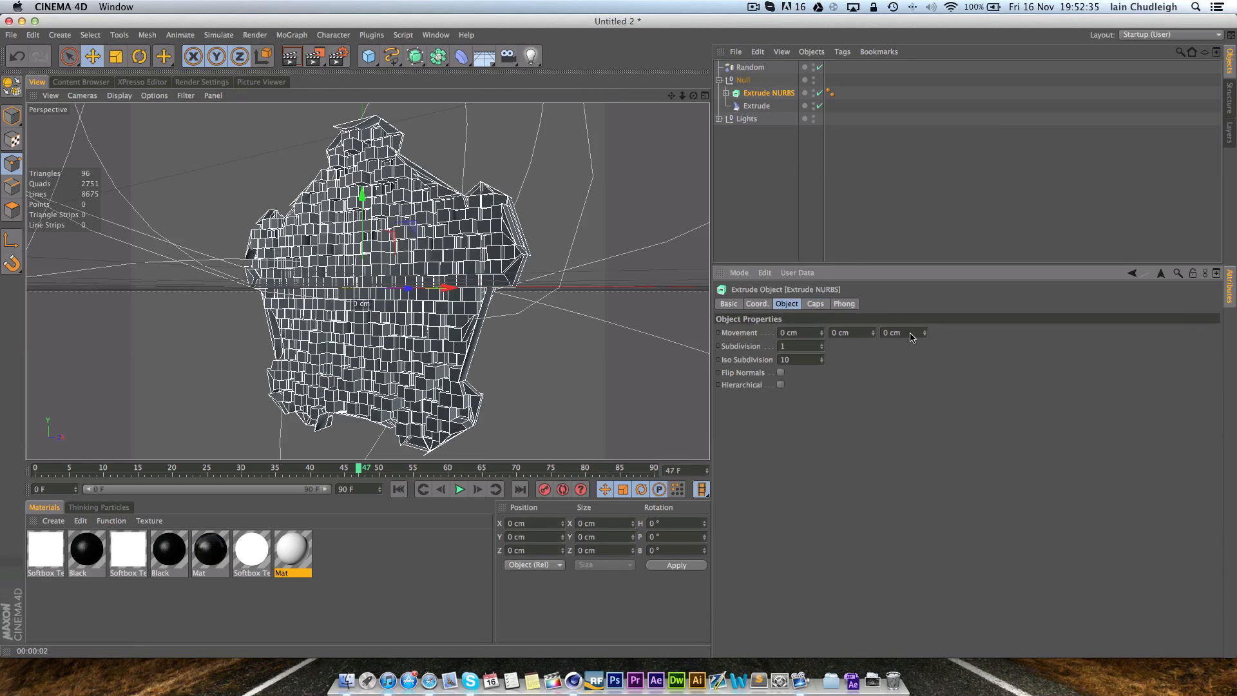
left_click_drag(926, 333, 929, 329)
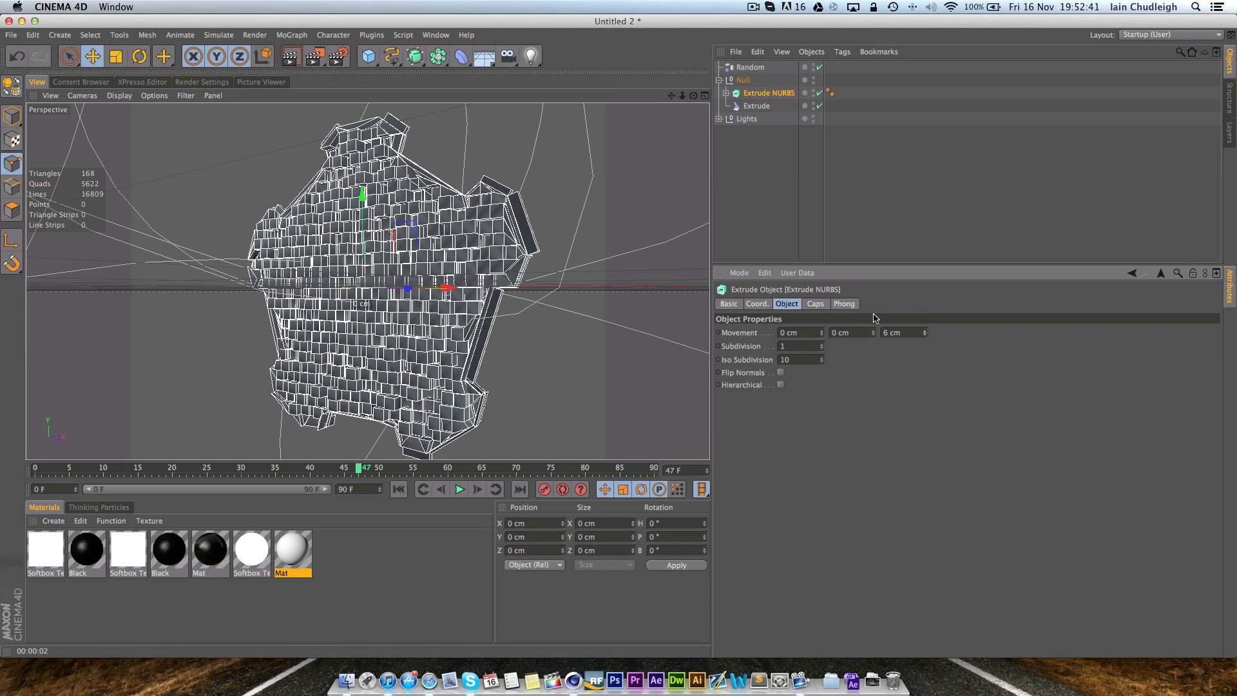
left_click_drag(908, 331, 733, 321)
type("0")
key("Return")
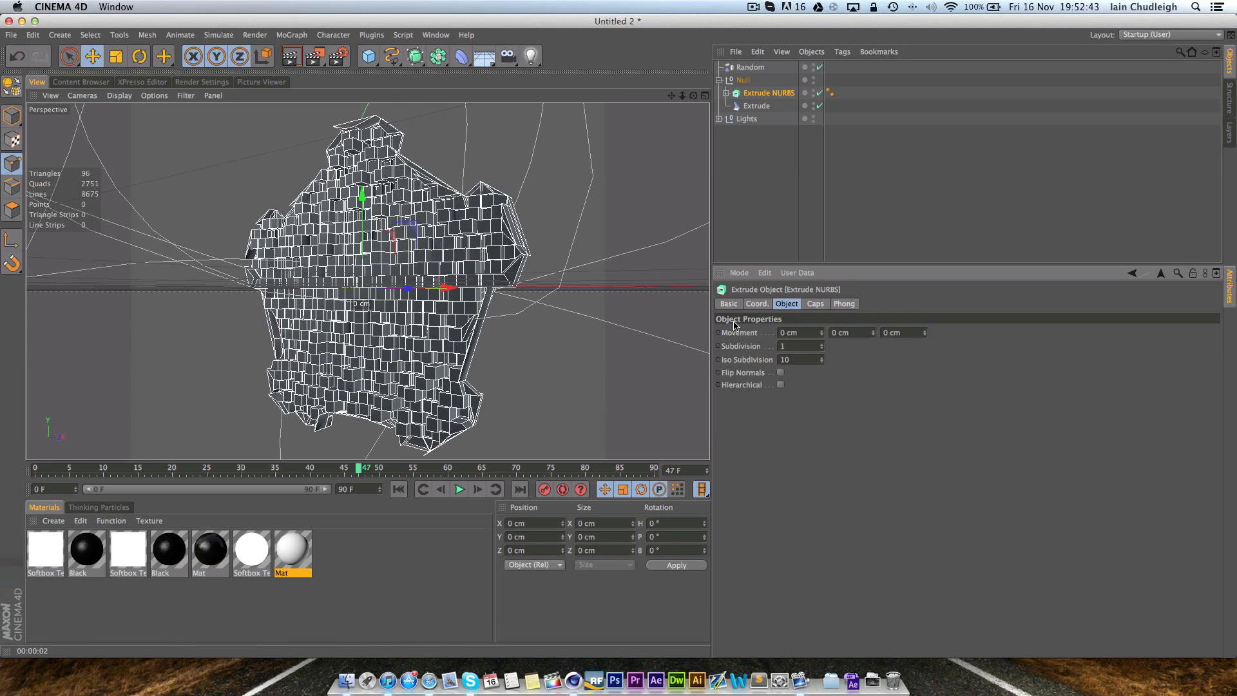
key("ctrl+r")
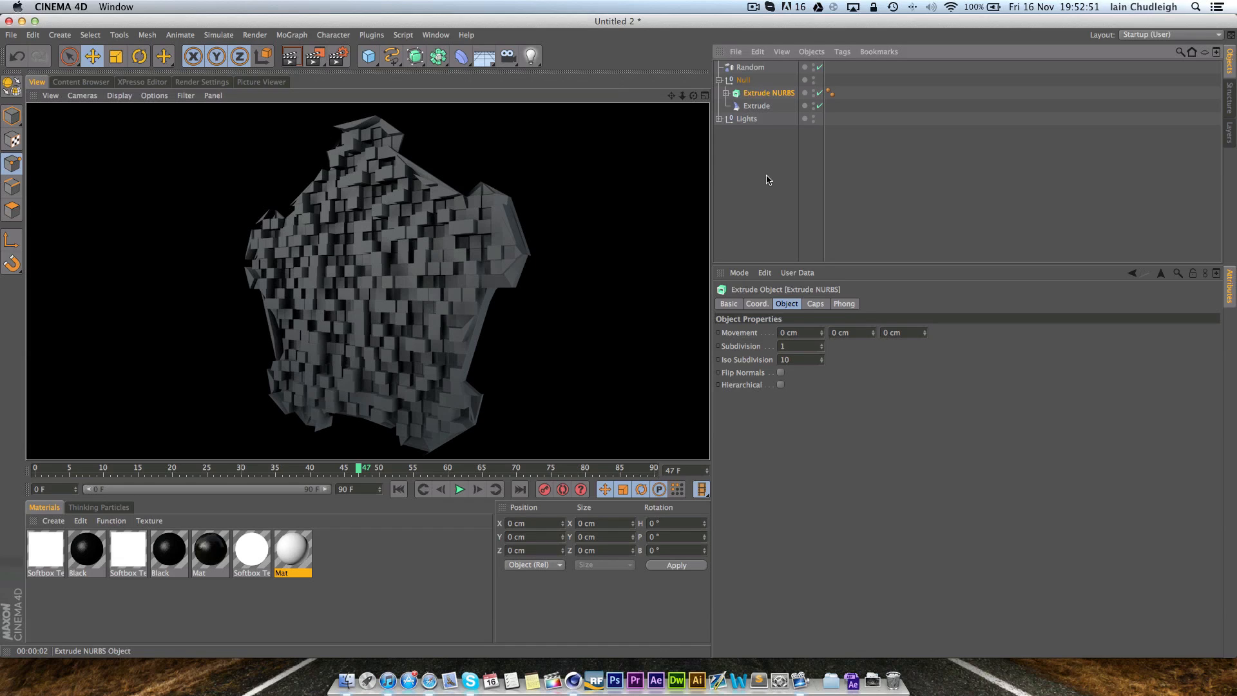
- Duplicate the Extrude NURBS outside the Null and set the copy's caps to Fillet at the start and Fillet Cap at the end
left_click_drag(767, 175, 766, 176, "ctrl")
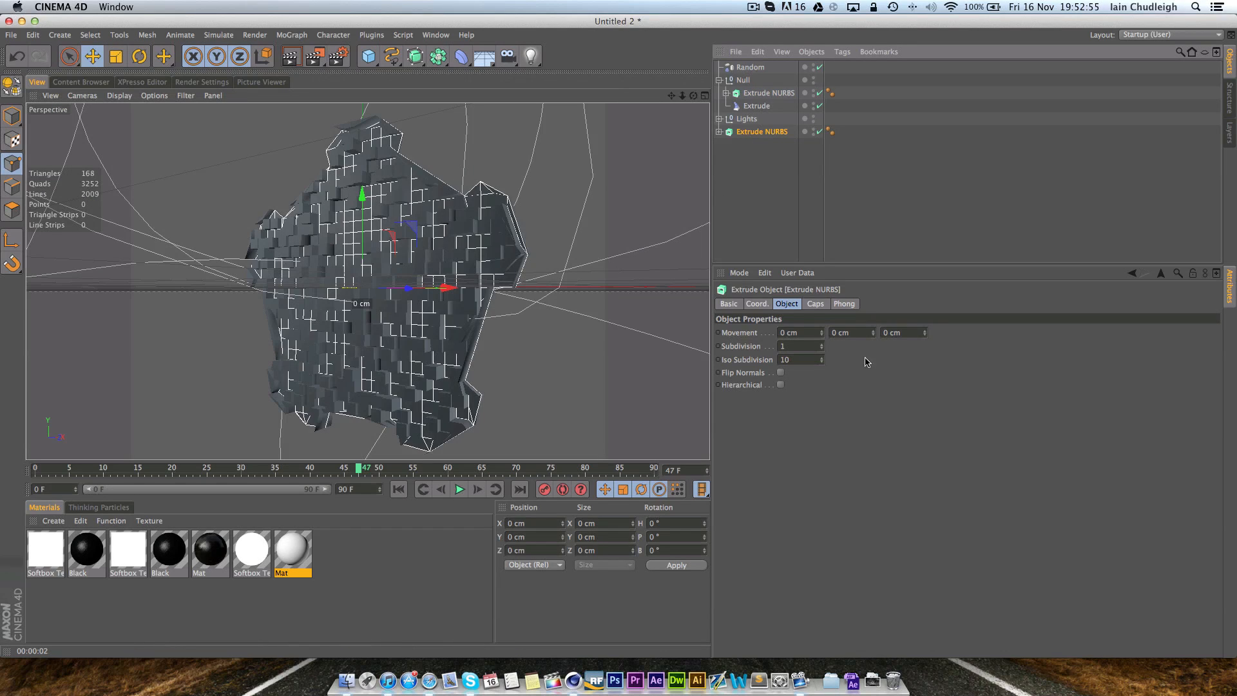
left_click(815, 304)
left_click(796, 331)
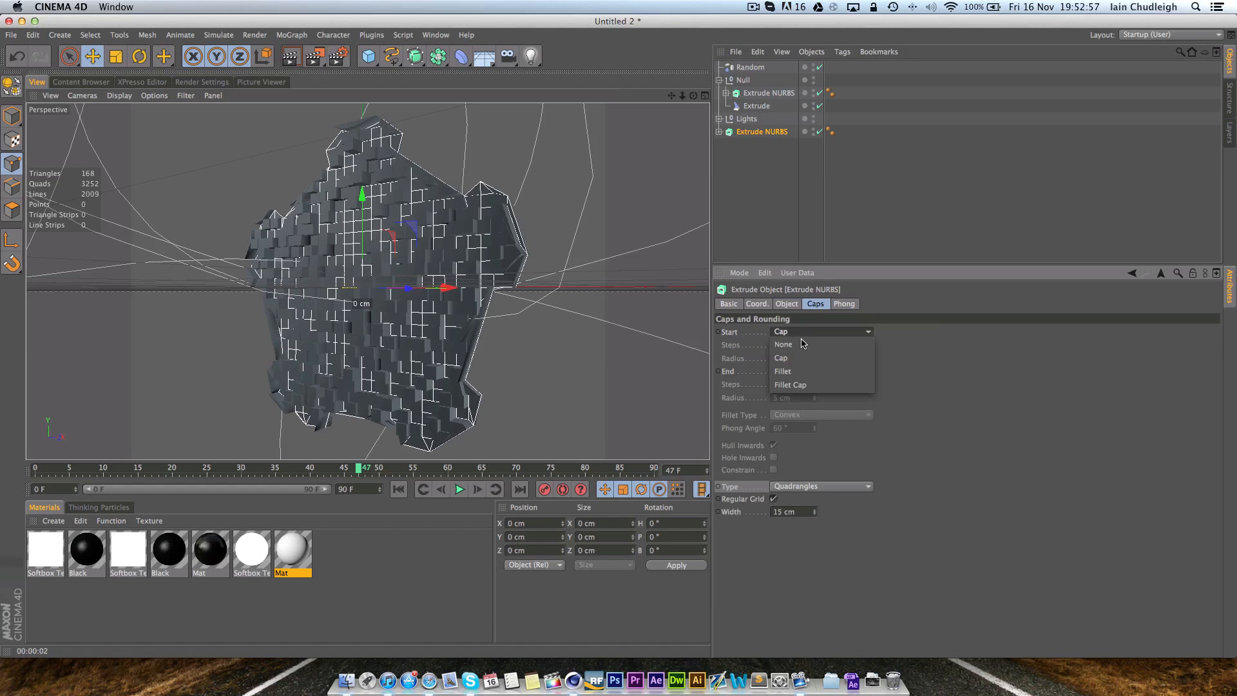
left_click(817, 372)
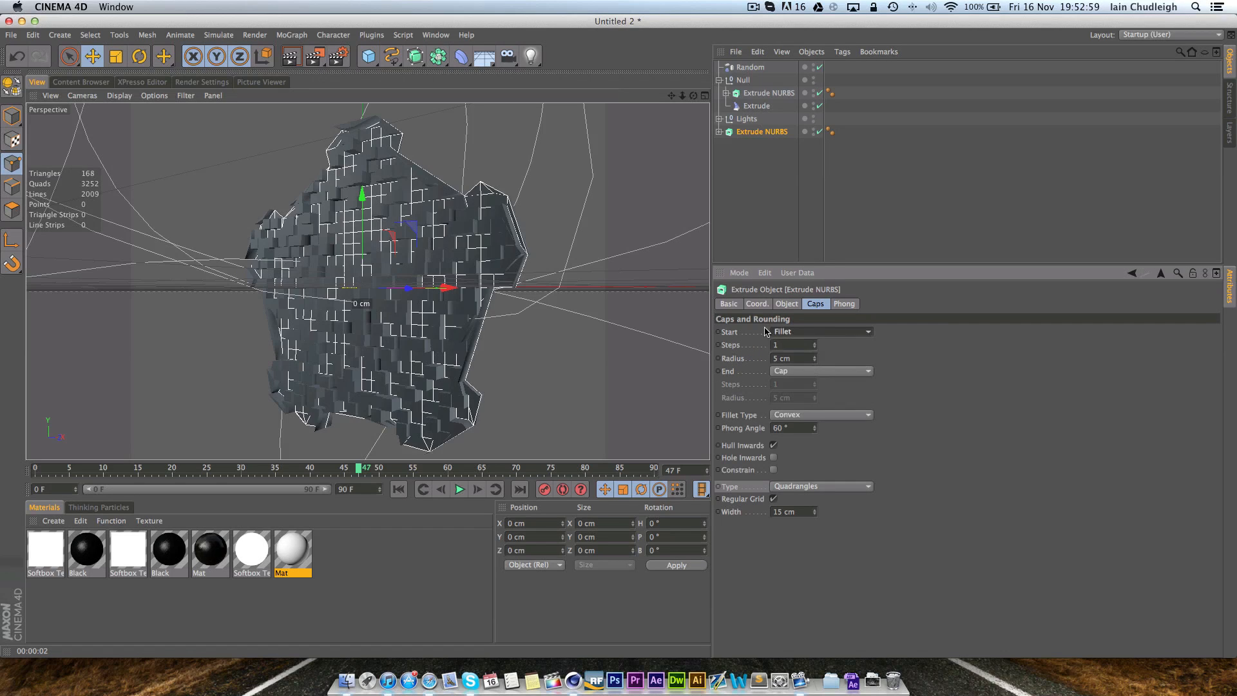
left_click(780, 371)
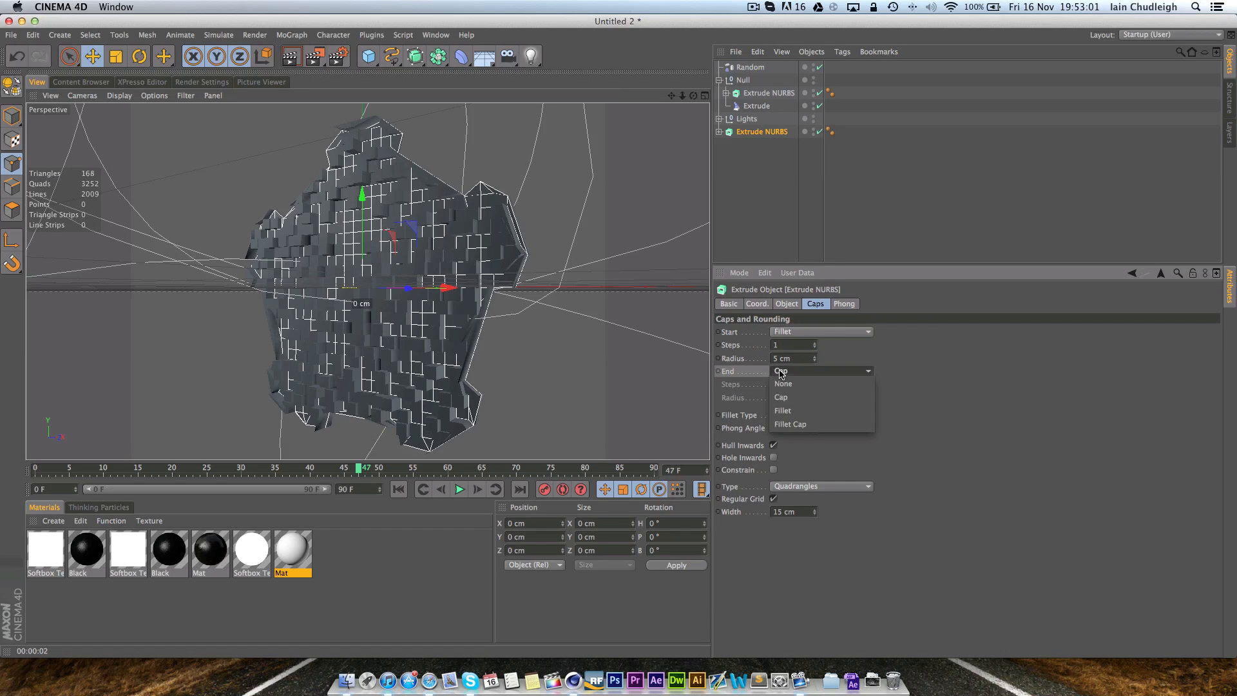
left_click(779, 425)
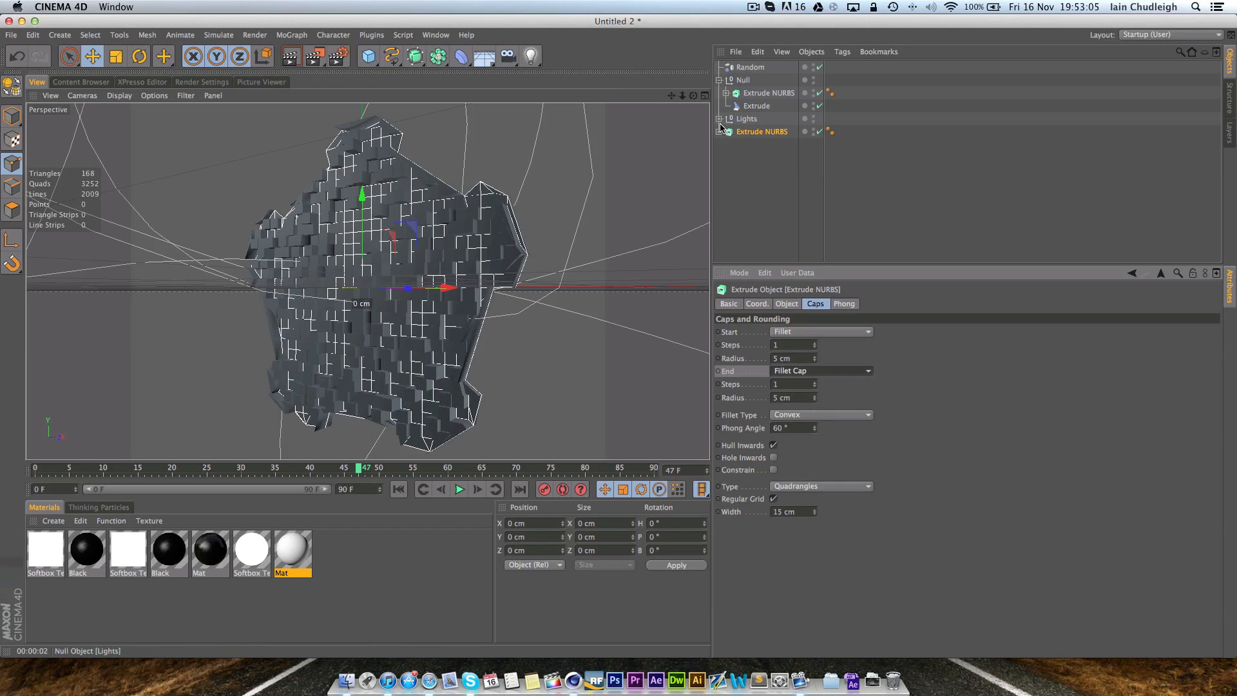
- Set the duplicate Extrude NURBS's Z movement to 36 cm and render a preview of the thickened rim
left_click_drag(406, 290, 405, 284, "alt")
left_click(787, 304)
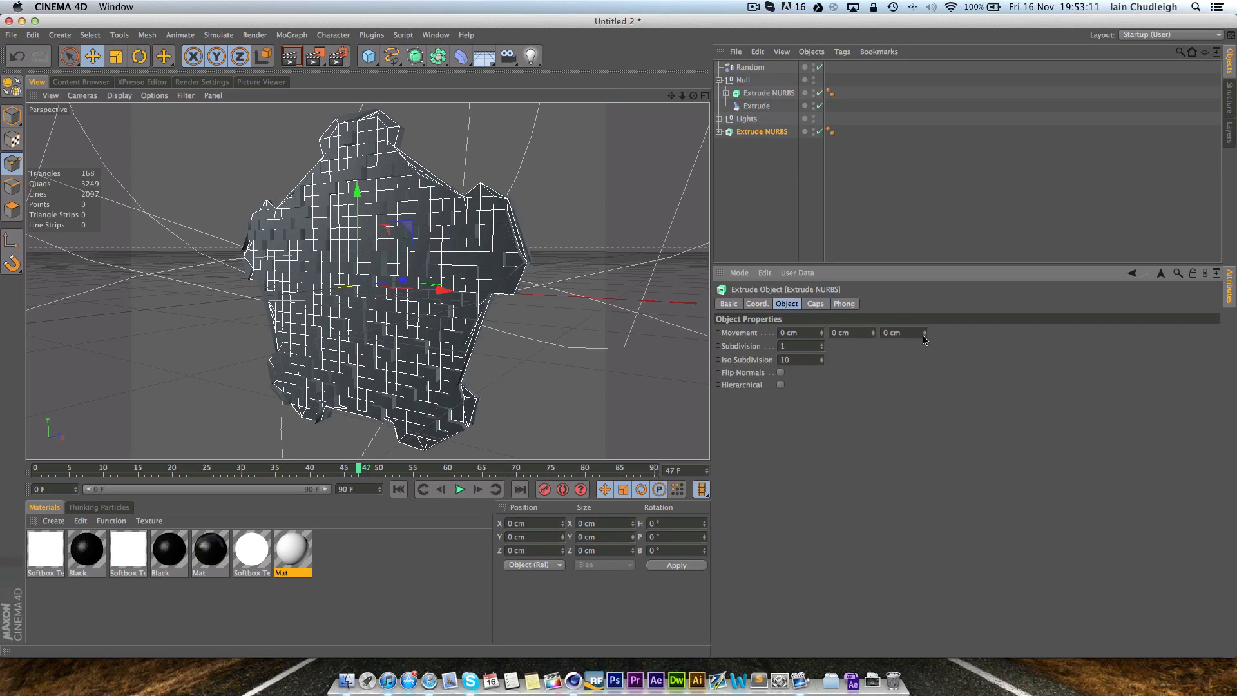
left_click_drag(924, 336, 924, 308)
key("e")
left_click_drag(396, 278, 399, 280)
left_click_drag(538, 322, 290, 284, "alt")
key("super+r")
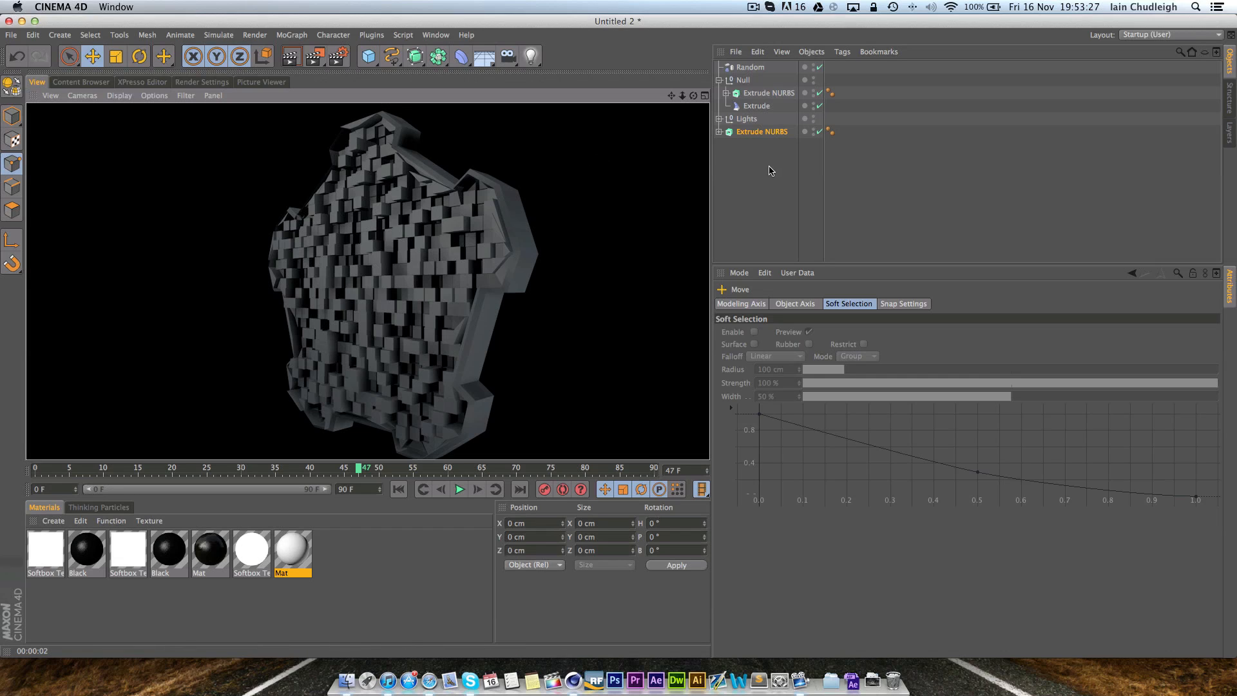
- Set the start and end fillet radius of the duplicate Extrude NURBS to 3 cm and render a preview
left_click(751, 132)
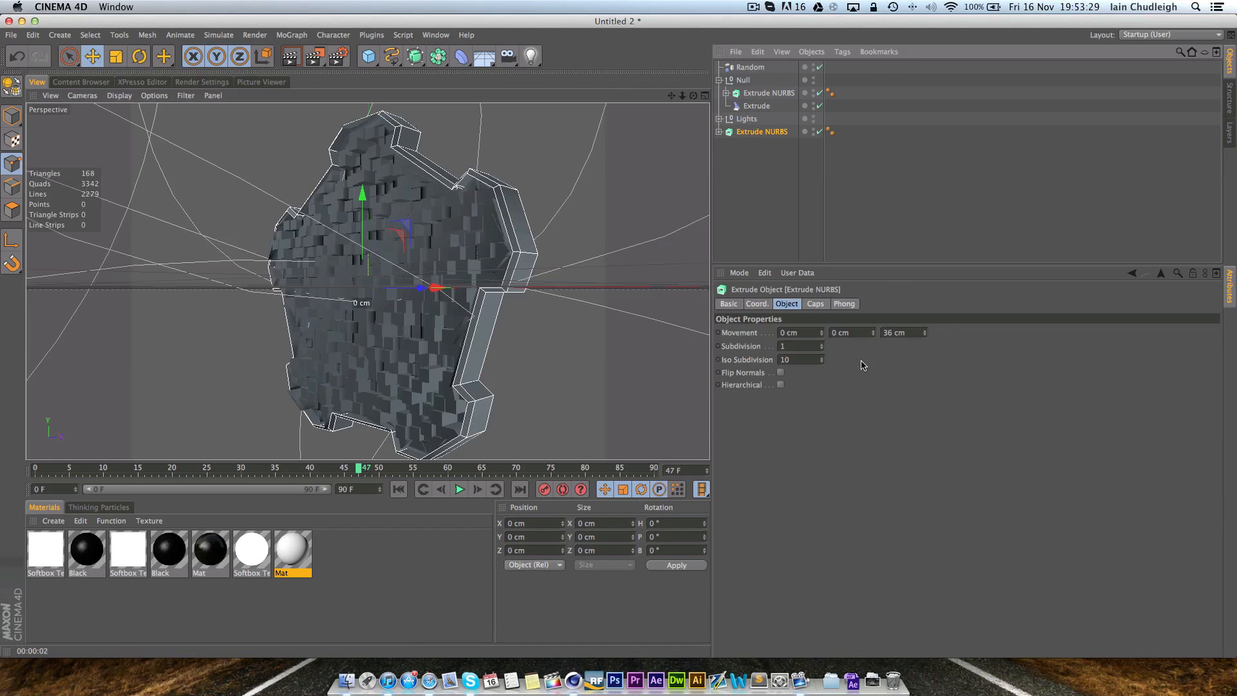
left_click(815, 304)
left_click(814, 360)
left_click(814, 360)
left_click(814, 396)
left_click(814, 400)
left_click(814, 400)
left_click(813, 400)
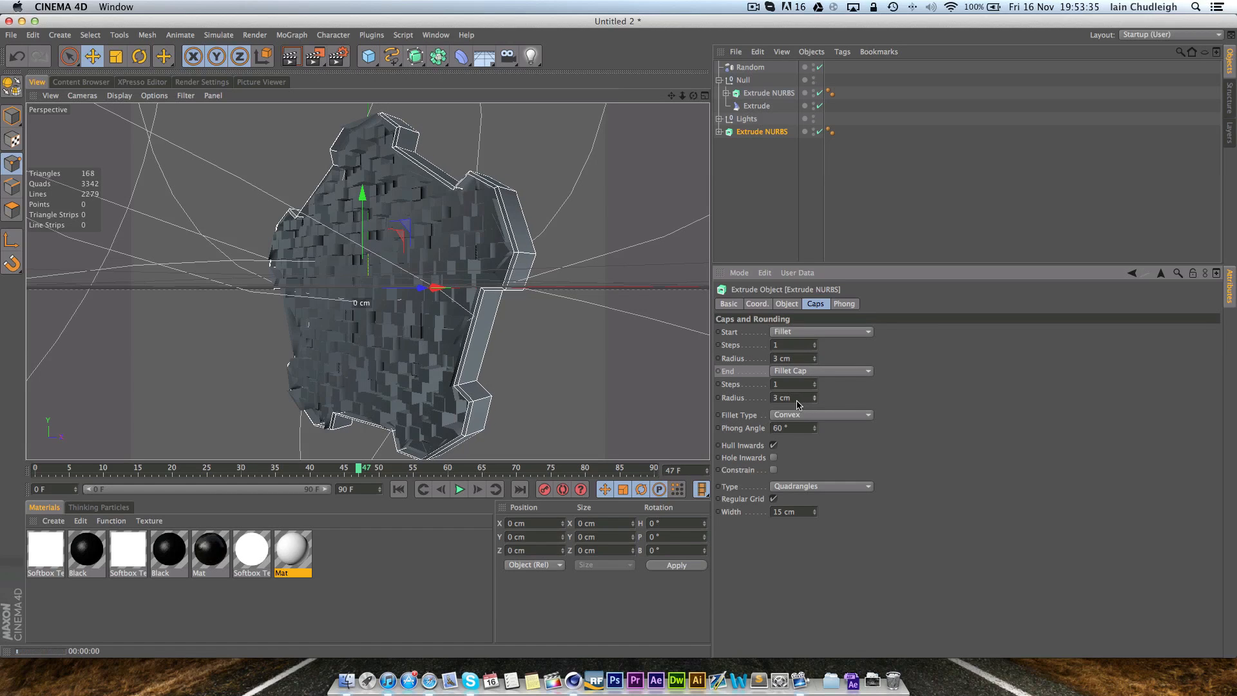
key("super+r")
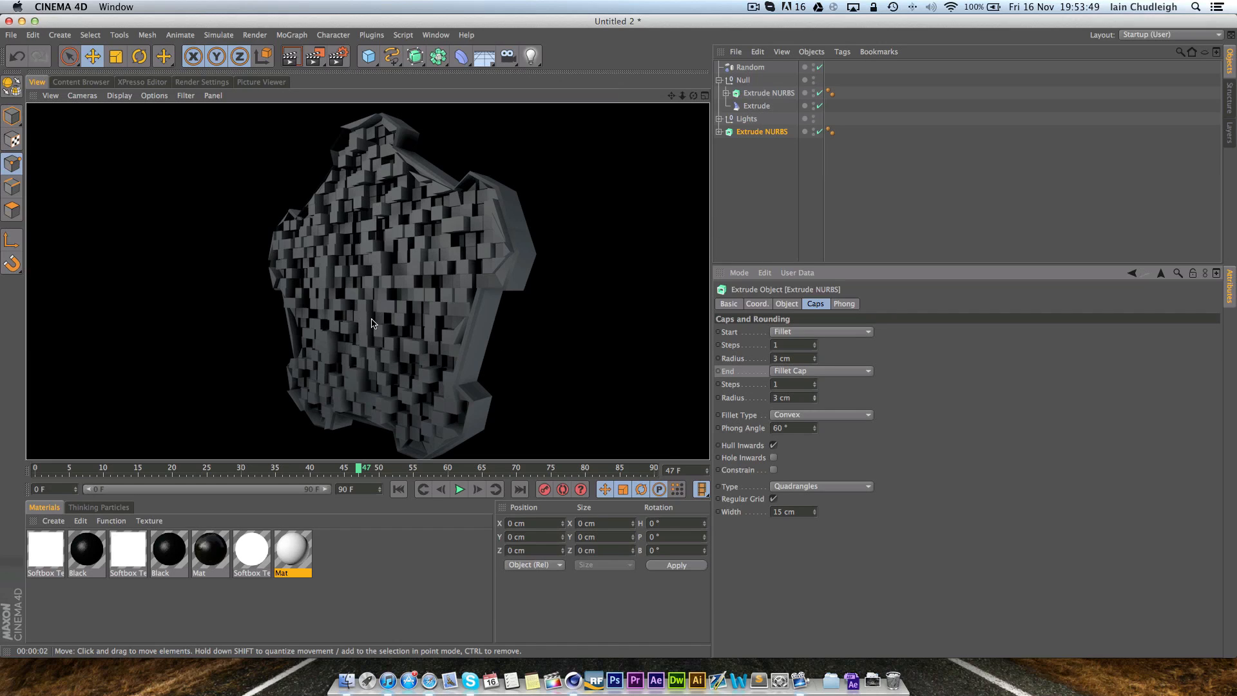
- Render a preview of the framed cogwheel shape from a tilted viewing angle
left_click(670, 97)
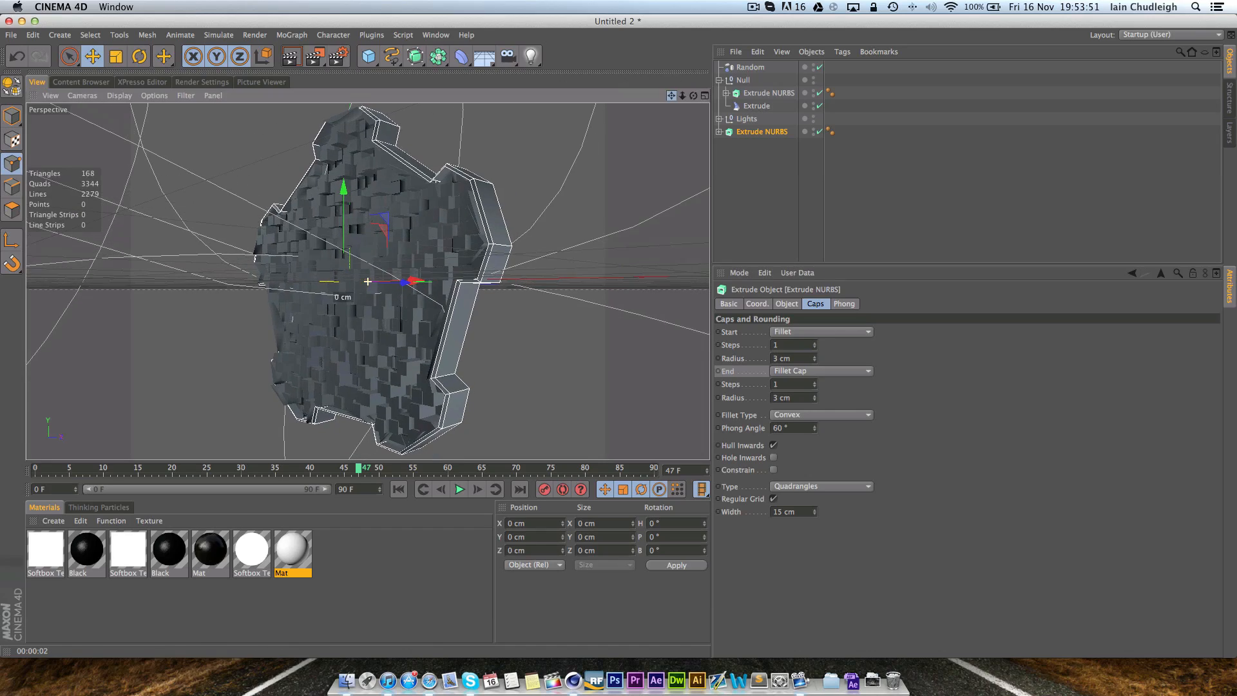
left_click_drag(301, 265, 348, 323, "alt")
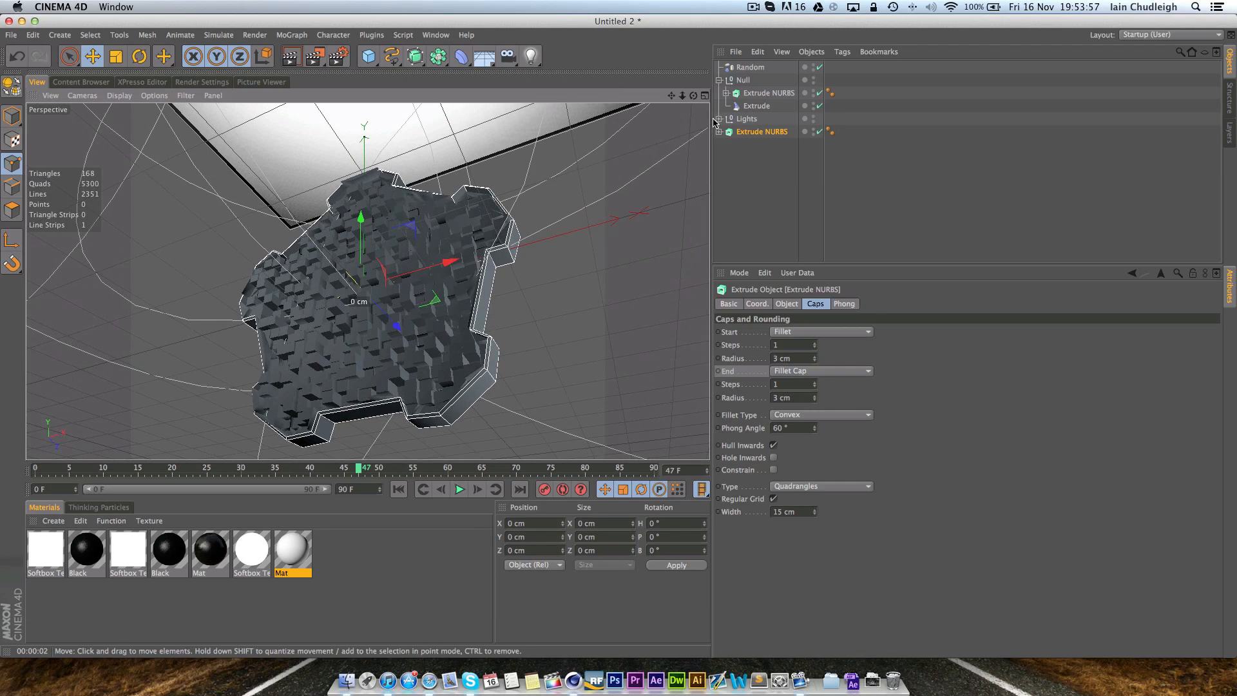
key("super+r")
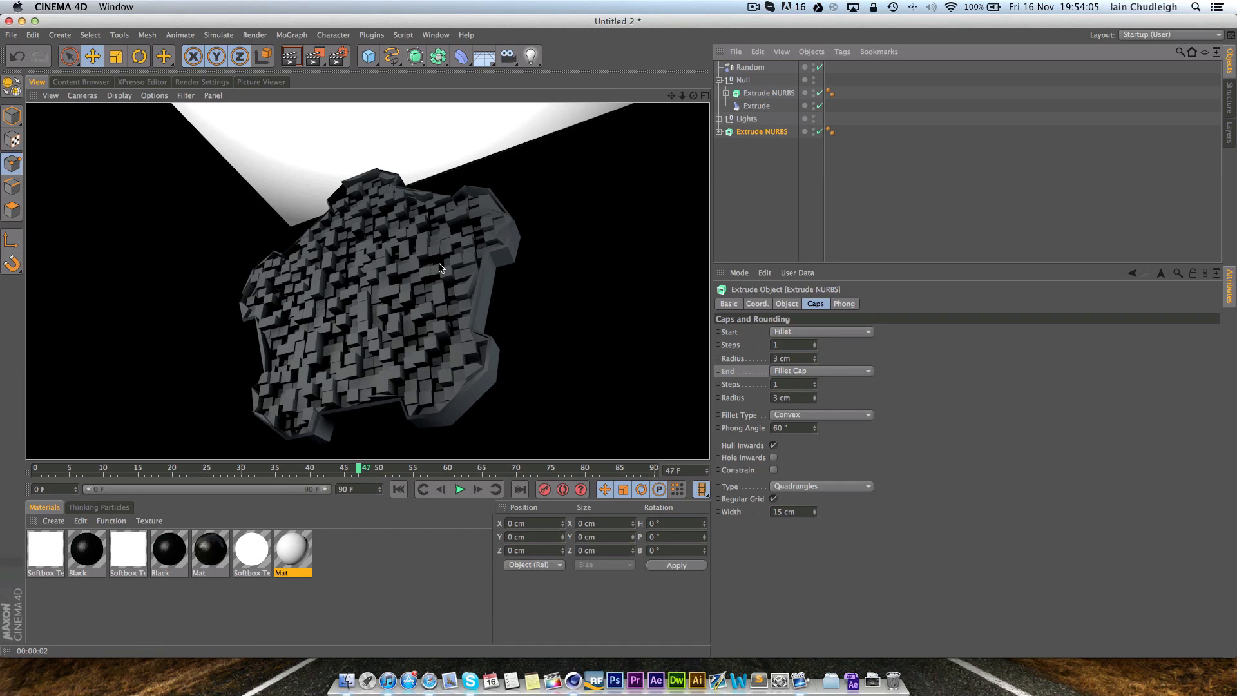
- Add a Cel Renderer effect with Edges enabled to the render settings and render the view
left_click(338, 56)
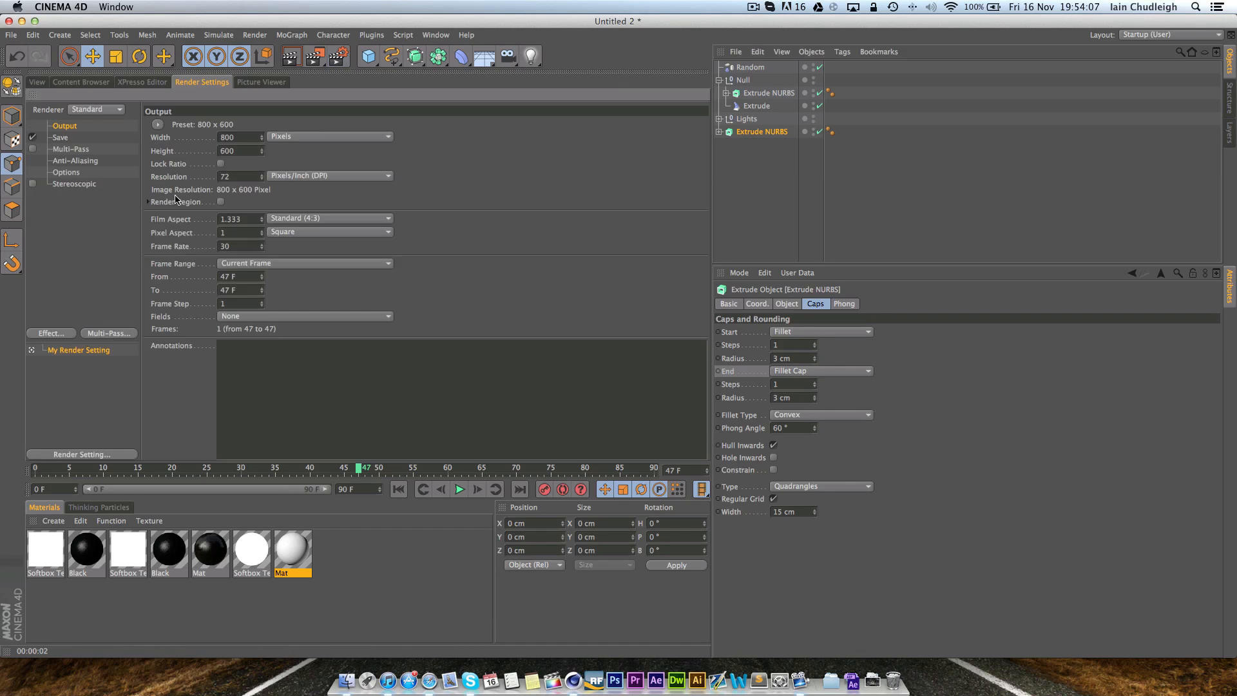
right_click(117, 227)
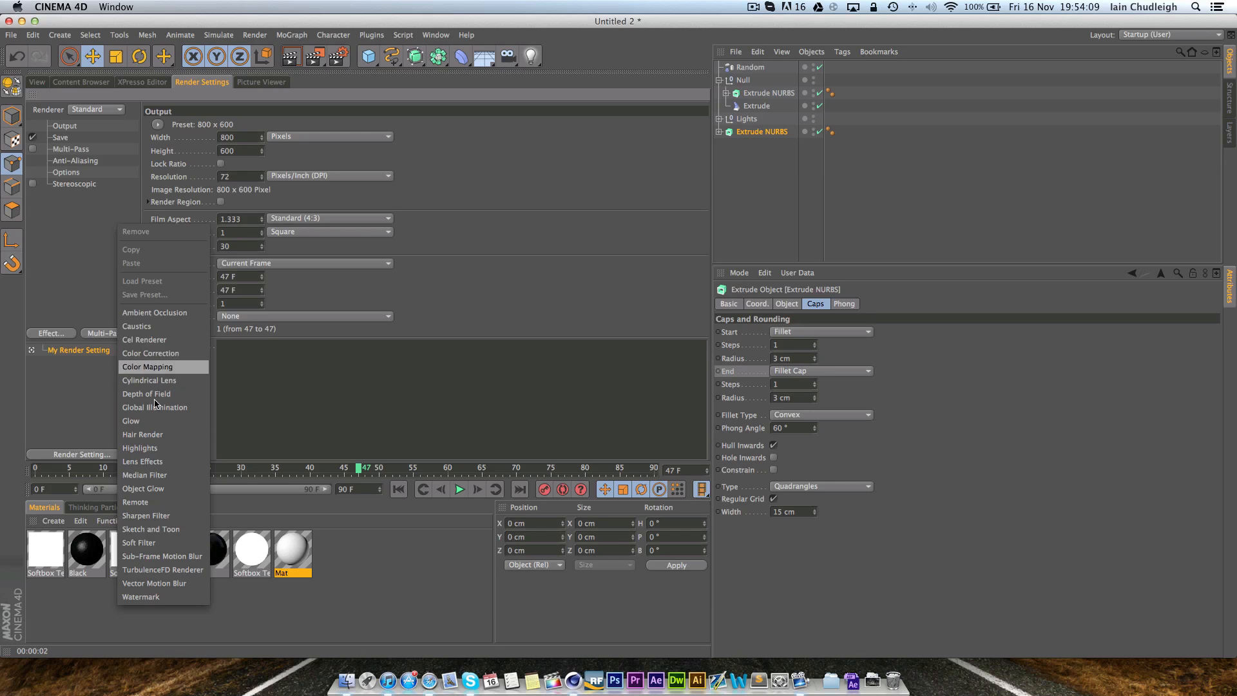
left_click(152, 340)
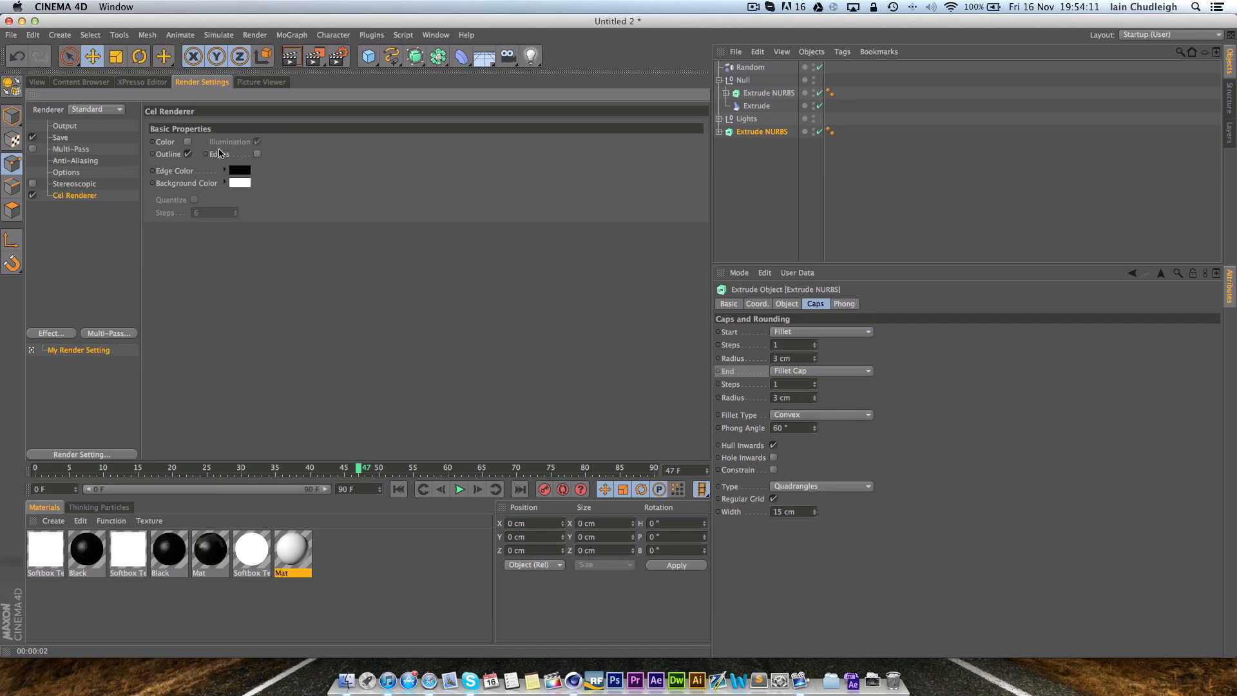
left_click(256, 154)
left_click(39, 86)
left_click(290, 56)
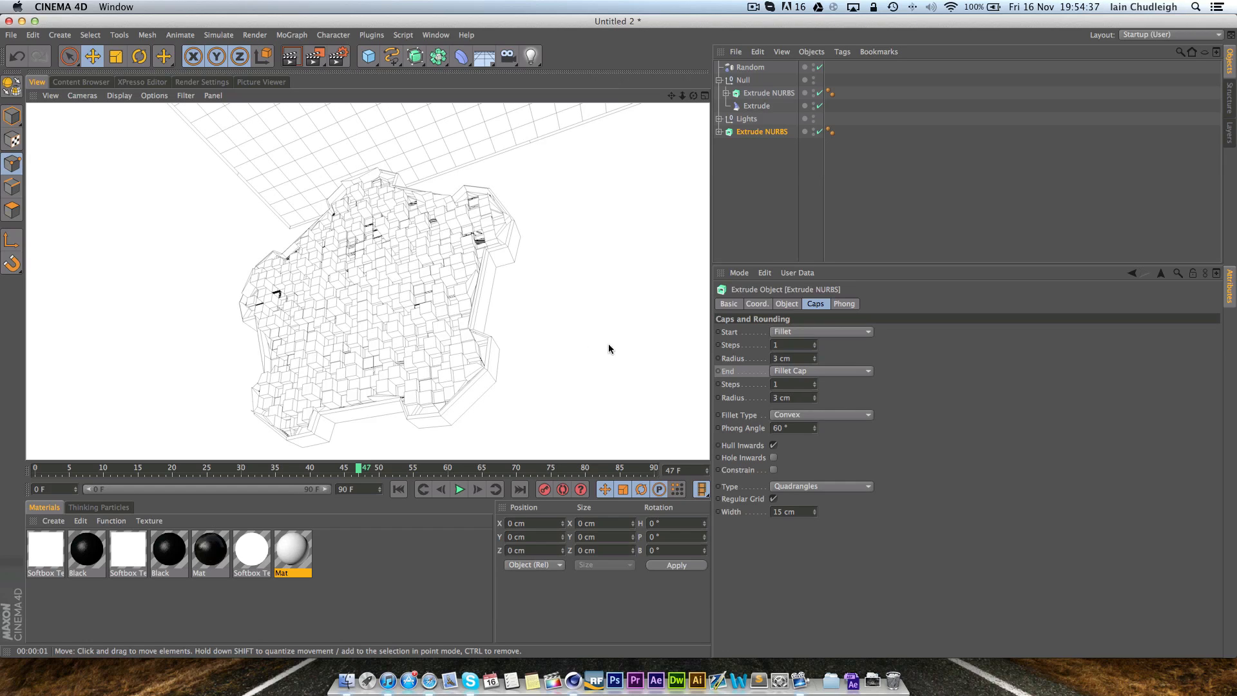
- Add a Star spline and replace the Cogwheel splines in both Extrude NURBS objects with it
left_click(391, 56)
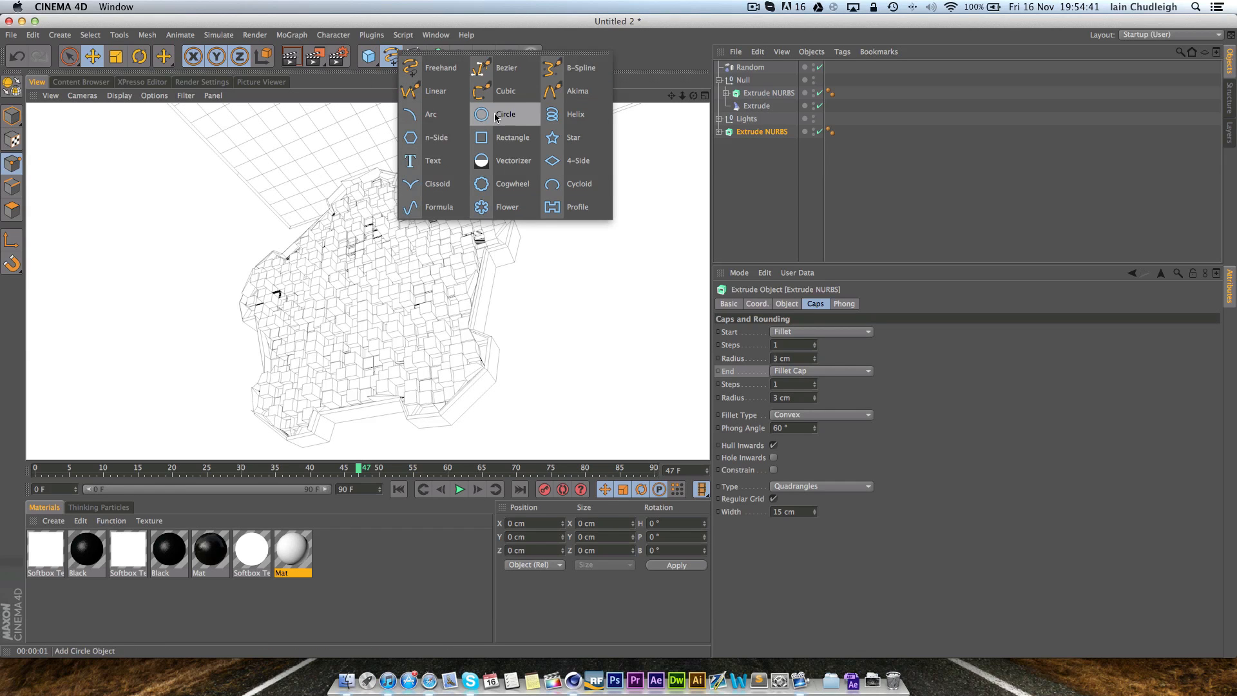
left_click(564, 138)
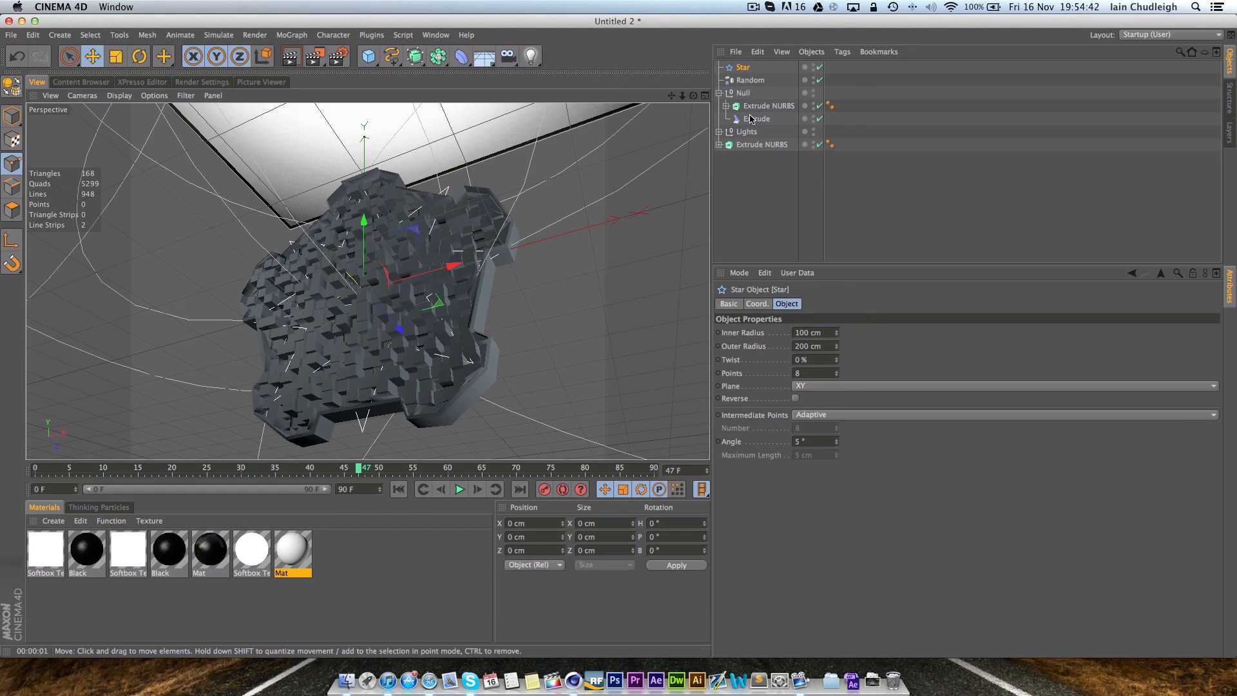
left_click(718, 93)
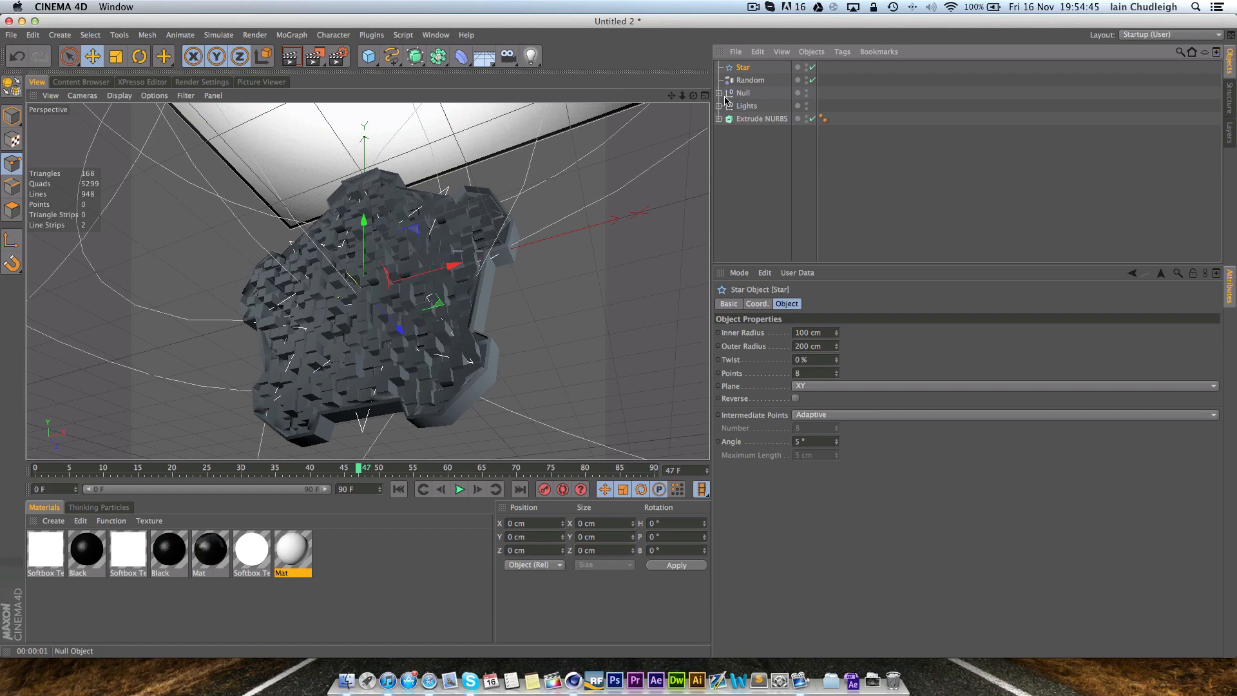
left_click(719, 94)
left_click(726, 107)
left_click(719, 157)
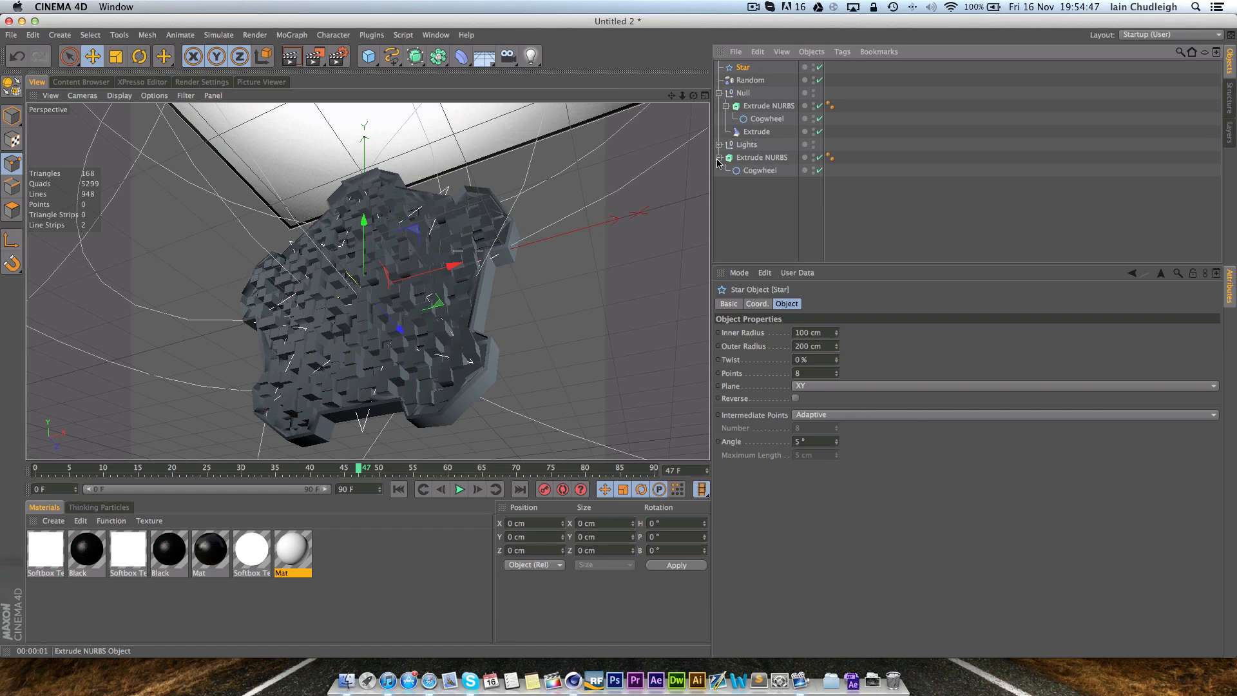
left_click(769, 119)
left_click(771, 171, "ctrl")
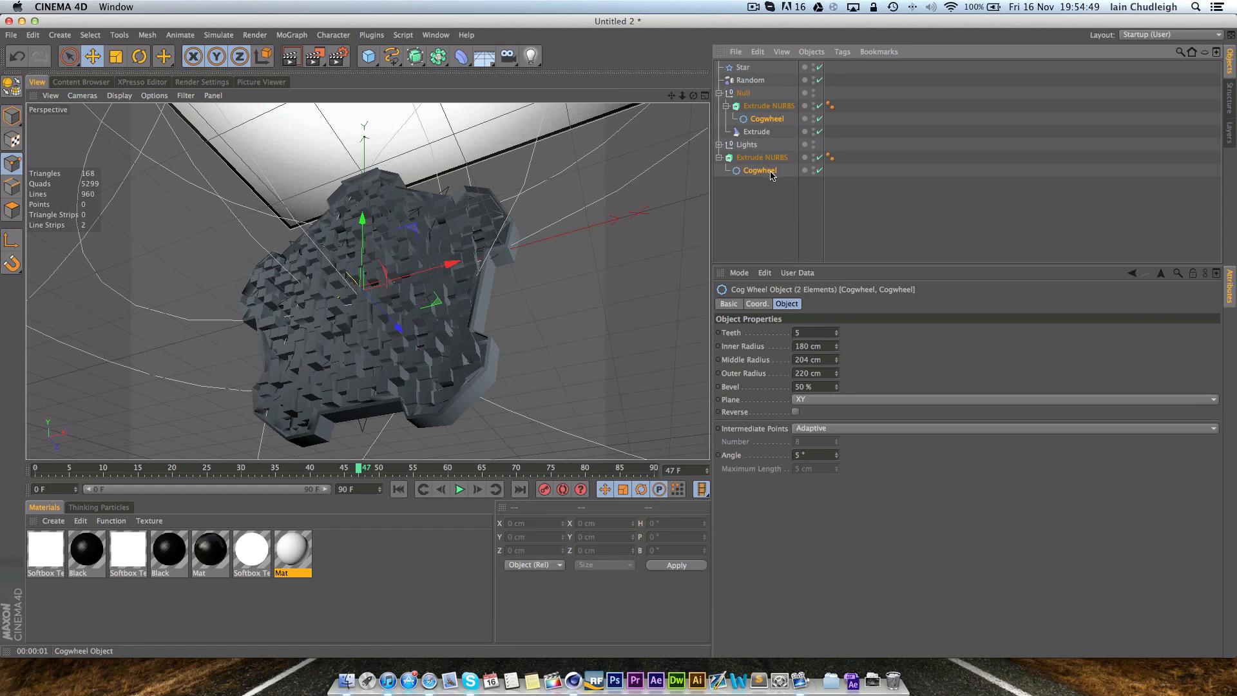
key("Delete")
left_click_drag(768, 107, 764, 148)
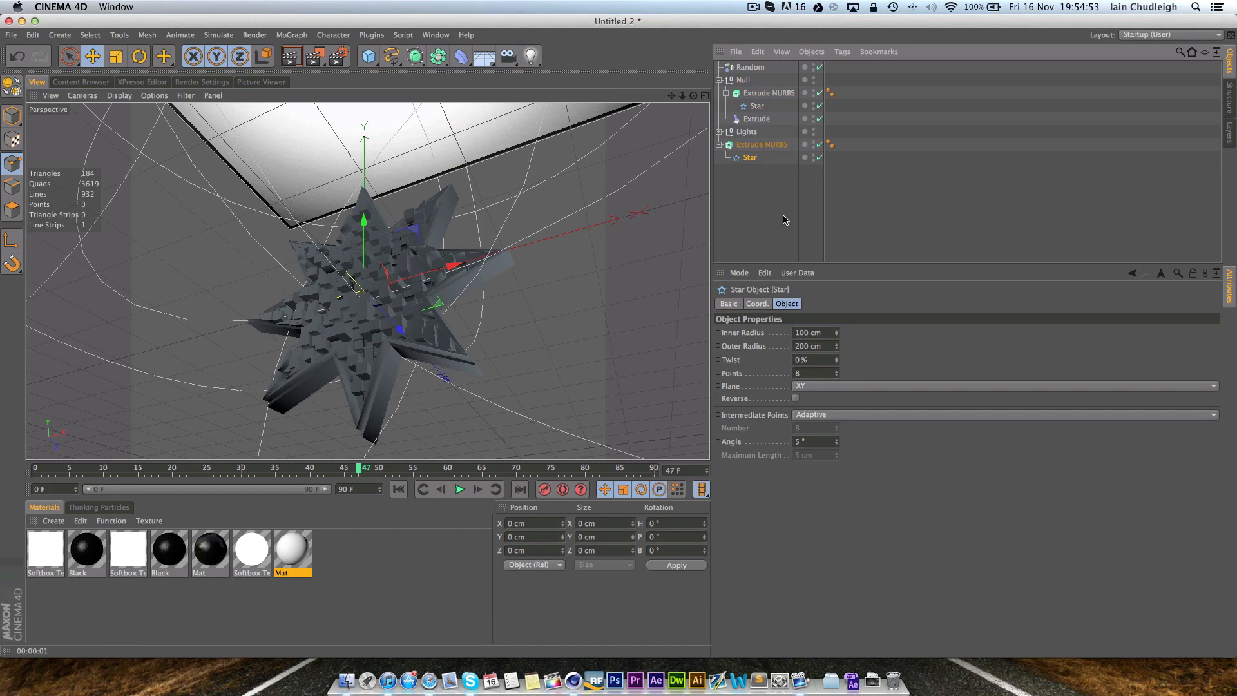
- Render a preview of the star-shaped model and examine it from another angle
left_click(783, 216)
key("super+r")
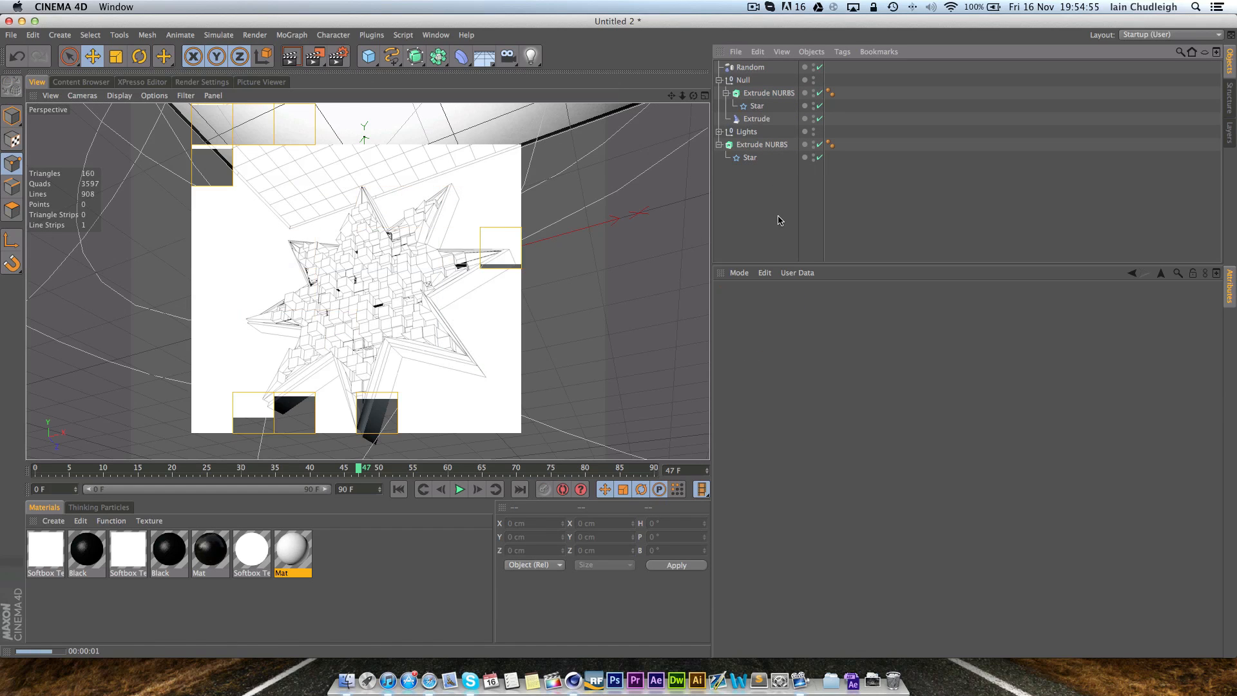
left_click_drag(341, 297, 419, 339, "alt")
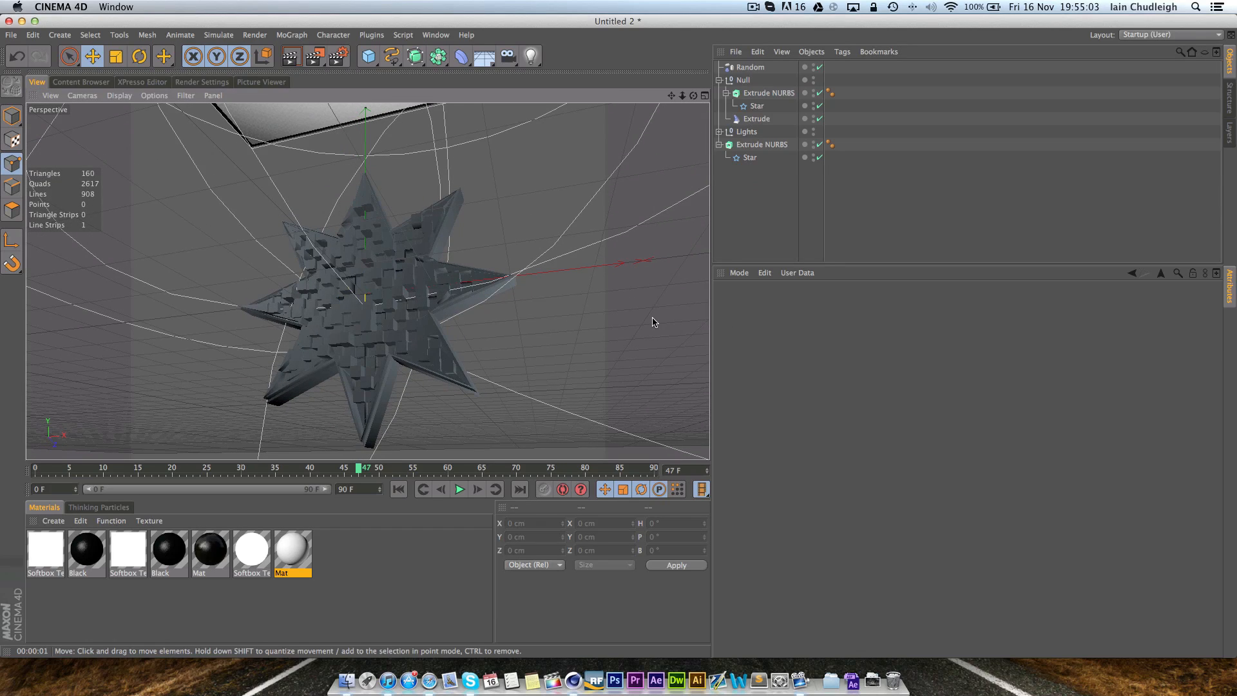
left_click(752, 7)
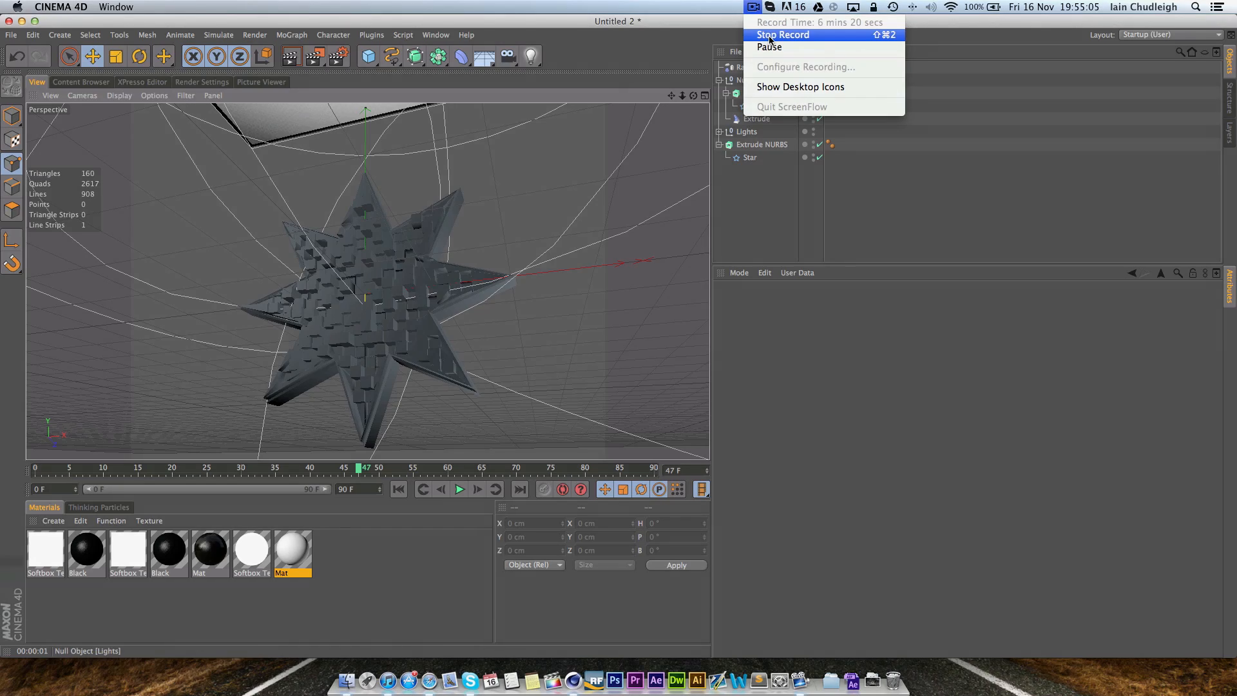